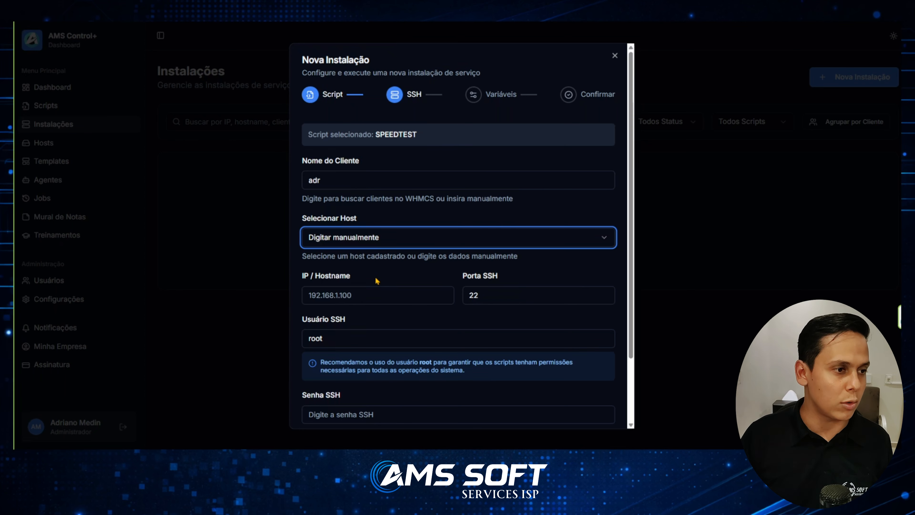
- Fill in server IP 201.216.110.162 from the autofill and set the SSH port to 2298
{"action": "left_click", "coordinate": [351, 302]}
{"action": "left_click", "coordinate": [355, 319]}
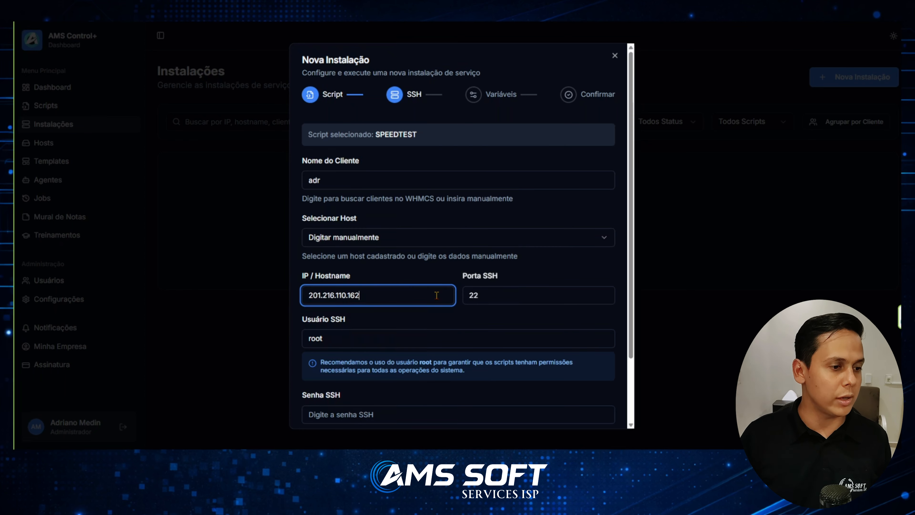
{"action": "key", "text": "Tab"}
{"action": "left_click", "coordinate": [511, 296]}
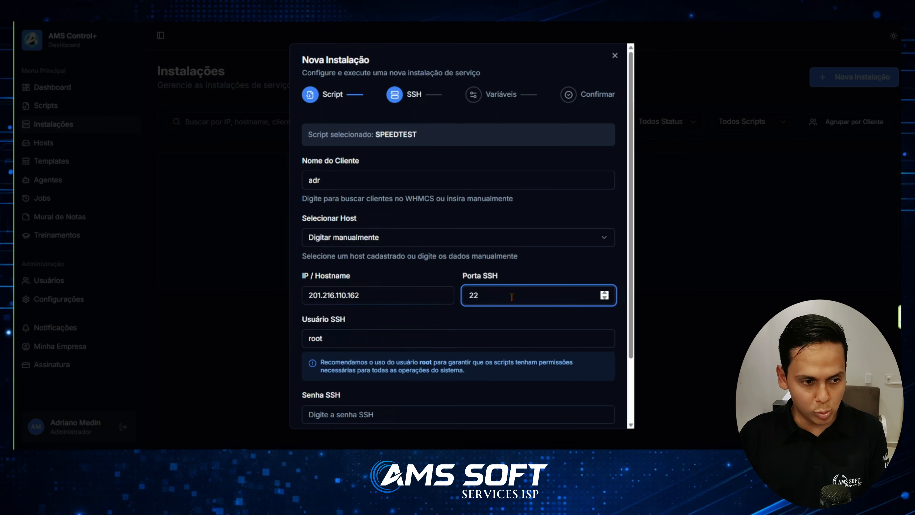
{"action": "type", "text": "98"}
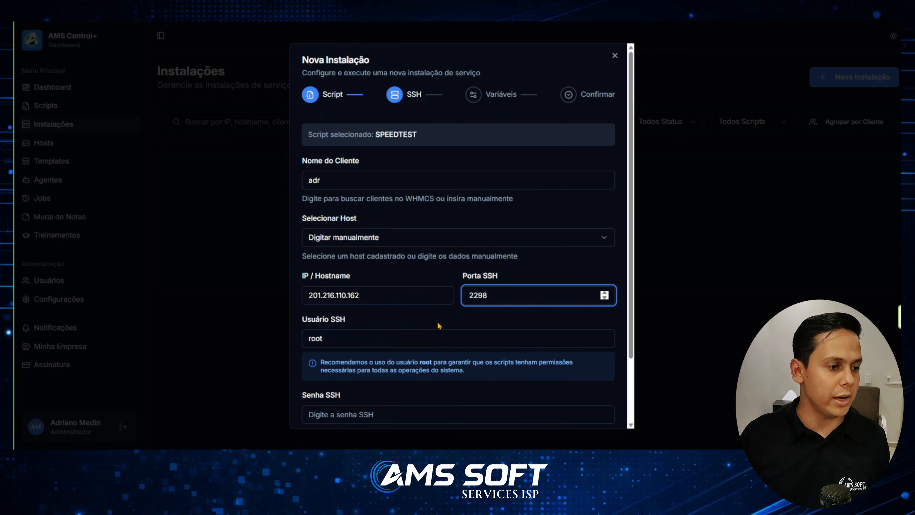
- Keep the SSH user as root and enter the SSH password
{"action": "scroll", "coordinate": [441, 326], "scroll_direction": "down", "scroll_amount": 3}
{"action": "left_click", "coordinate": [345, 262]}
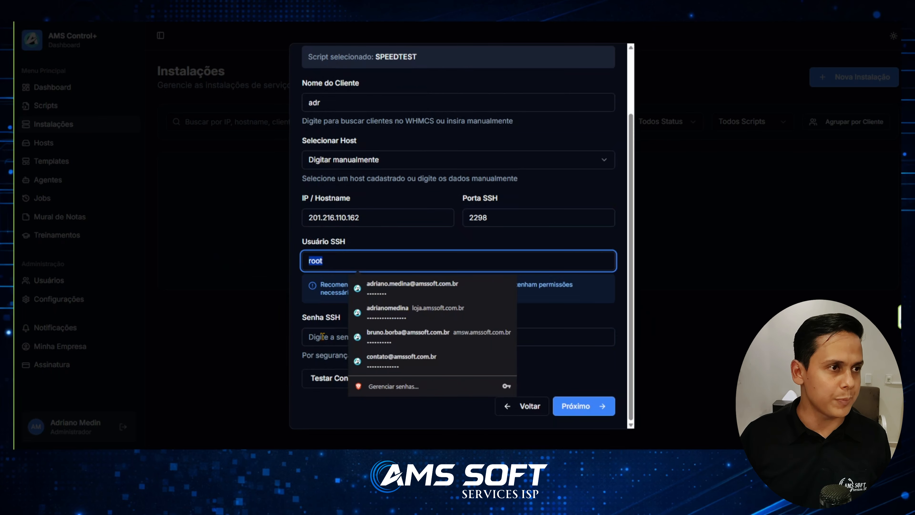
{"action": "left_click", "coordinate": [310, 333]}
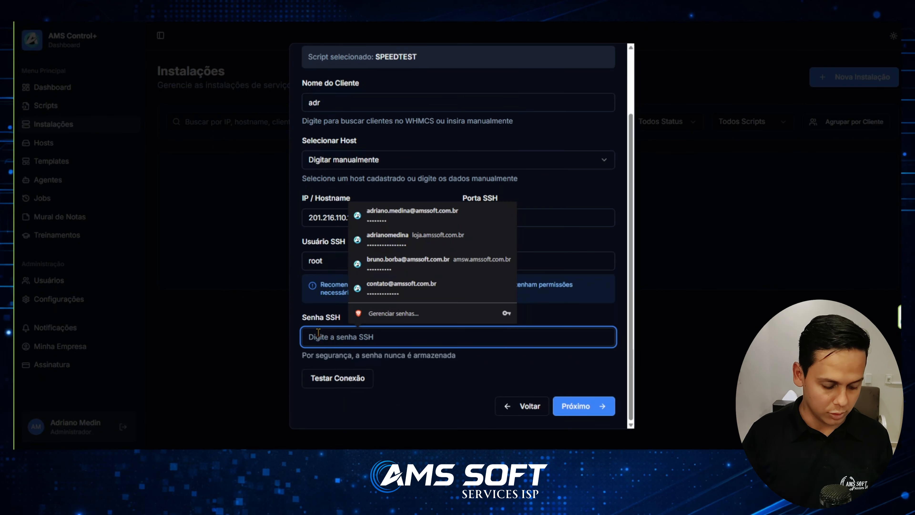
{"action": "type", "text": "••••••••••••"}
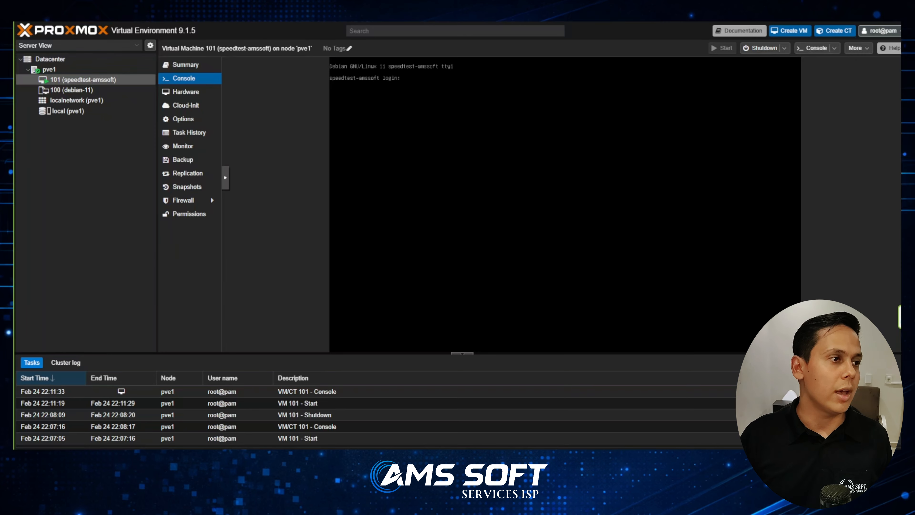
- View VM 101's Cloud-Init user and password, closing both editors without changes
{"action": "left_click", "coordinate": [194, 107]}
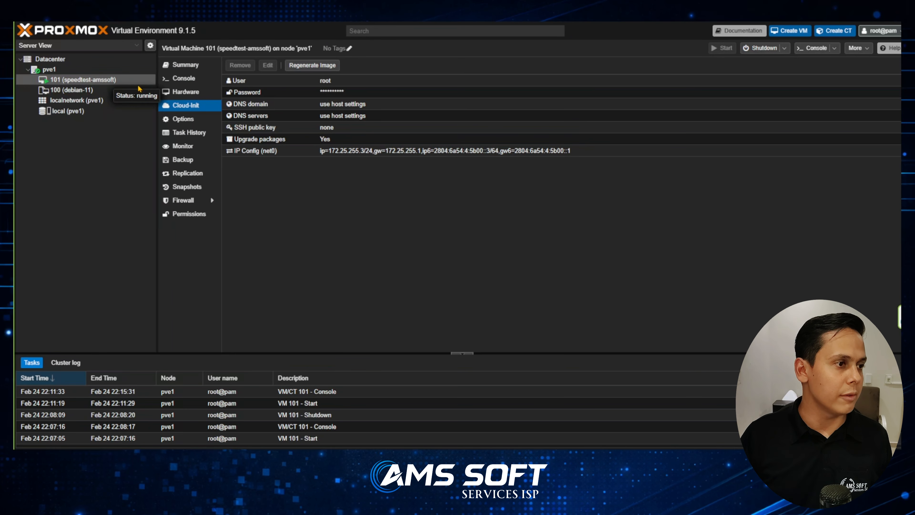
{"action": "double_click", "coordinate": [263, 85]}
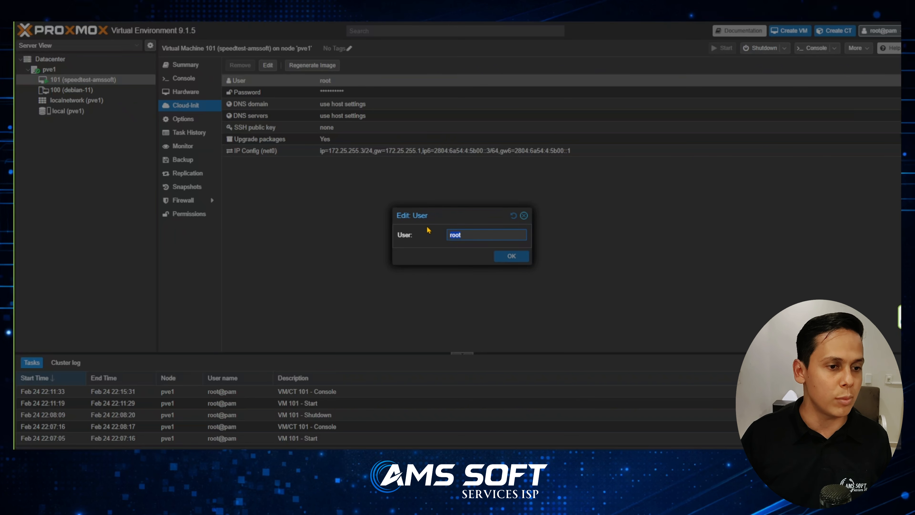
{"action": "left_click", "coordinate": [526, 216]}
{"action": "double_click", "coordinate": [512, 92]}
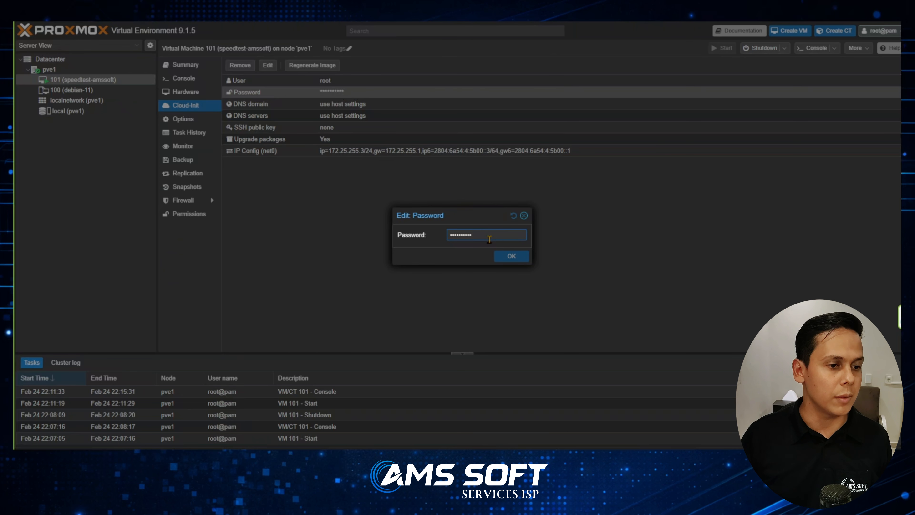
{"action": "left_click", "coordinate": [524, 216]}
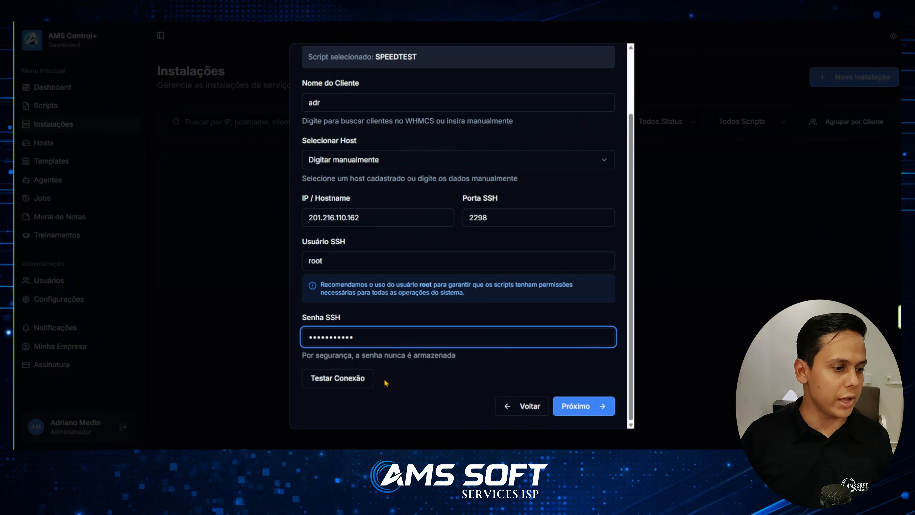
- Run the SSH connection test and select the identified hostname speedtest-amssoft
{"action": "left_click", "coordinate": [361, 383]}
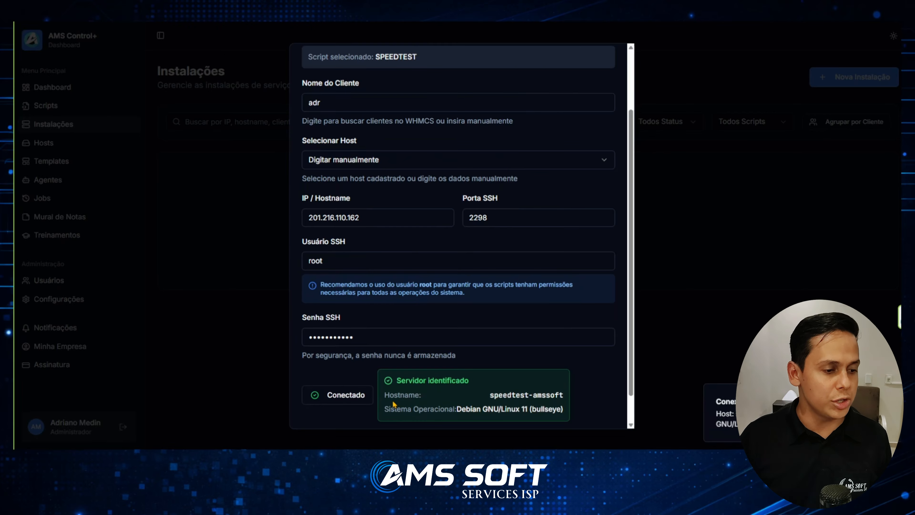
{"action": "left_click_drag", "start_coordinate": [385, 397], "coordinate": [514, 396]}
{"action": "left_click", "coordinate": [514, 395]}
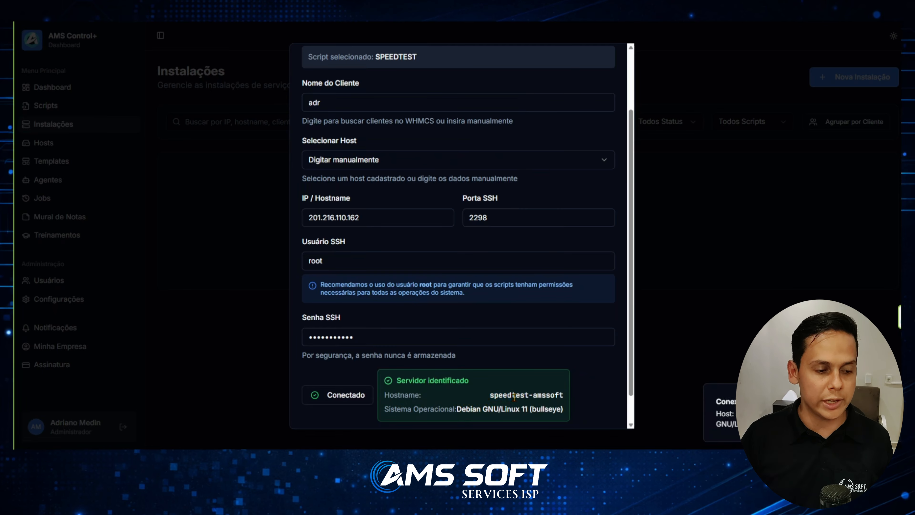
{"action": "scroll", "coordinate": [514, 395], "scroll_direction": "down", "scroll_amount": 1}
{"action": "left_click_drag", "start_coordinate": [491, 363], "coordinate": [563, 361]}
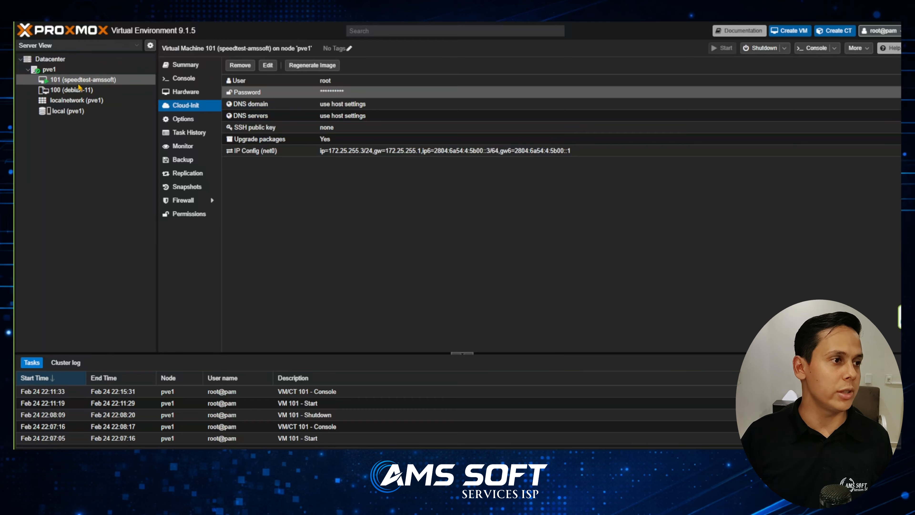
- Show VM 101's Console in Proxmox VE
{"action": "left_click", "coordinate": [183, 78]}
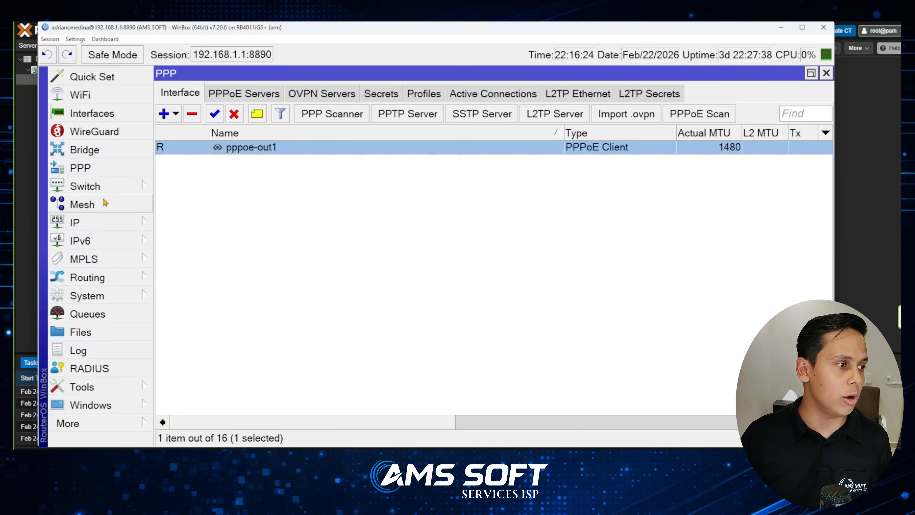
- Review the NAT rule's Dst. Port 2298 for the SPEEDTEST VM, then minimize WinBox
{"action": "left_click", "coordinate": [145, 226]}
{"action": "left_click", "coordinate": [197, 107]}
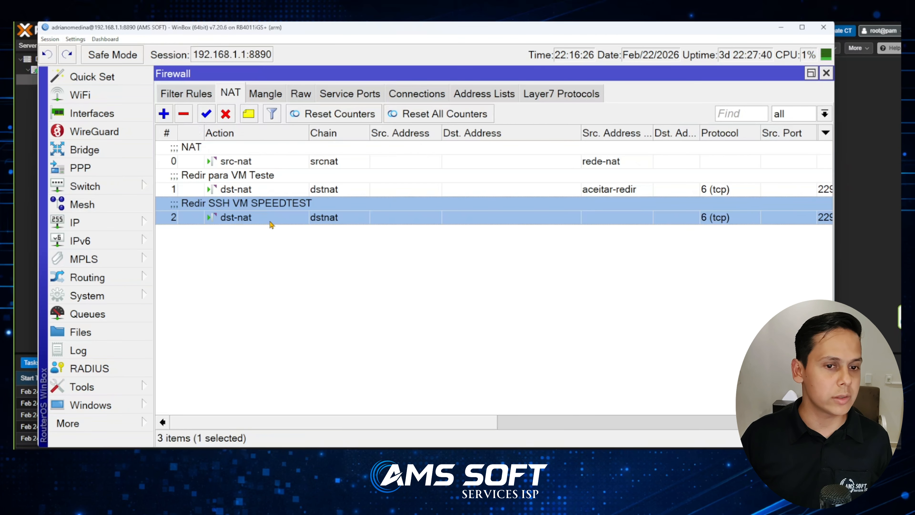
{"action": "left_click_drag", "start_coordinate": [468, 422], "coordinate": [521, 421]}
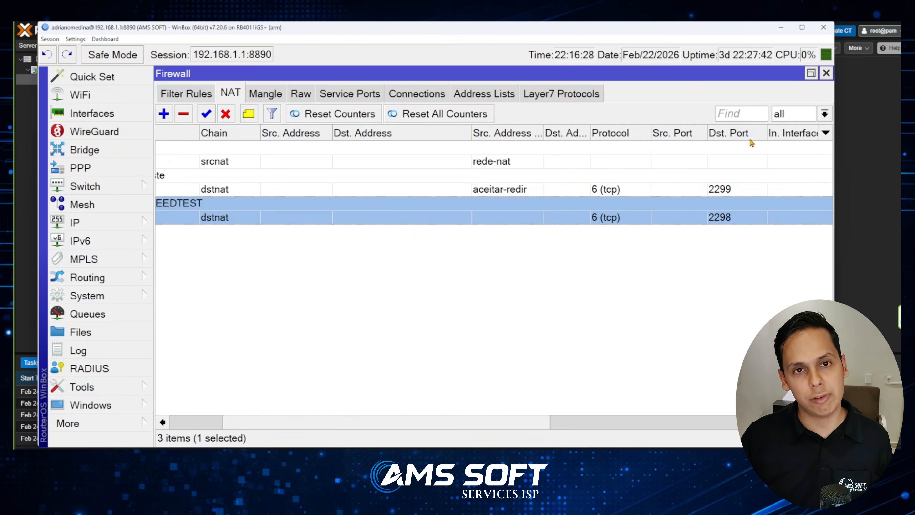
{"action": "left_click", "coordinate": [781, 29]}
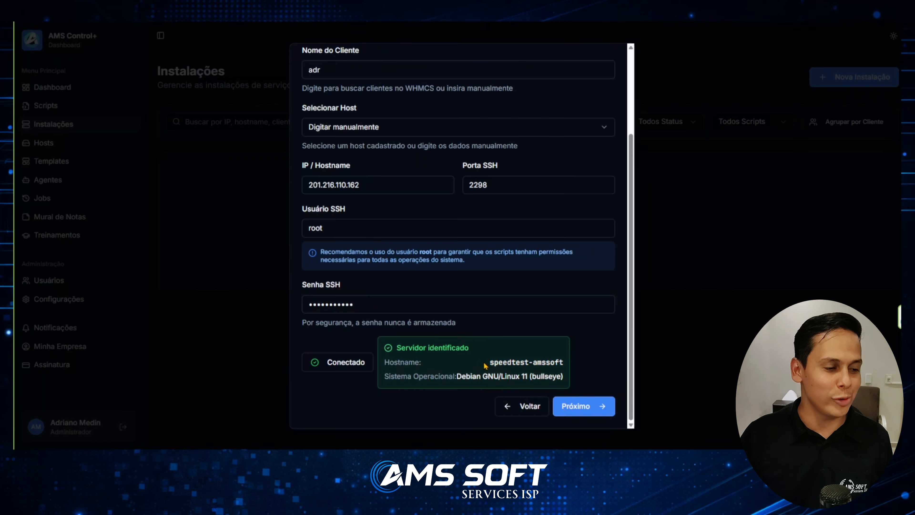
- Review the identified hostname speedtest-amssoft and the selected SPEEDTEST script
{"action": "left_click_drag", "start_coordinate": [384, 366], "coordinate": [566, 365]}
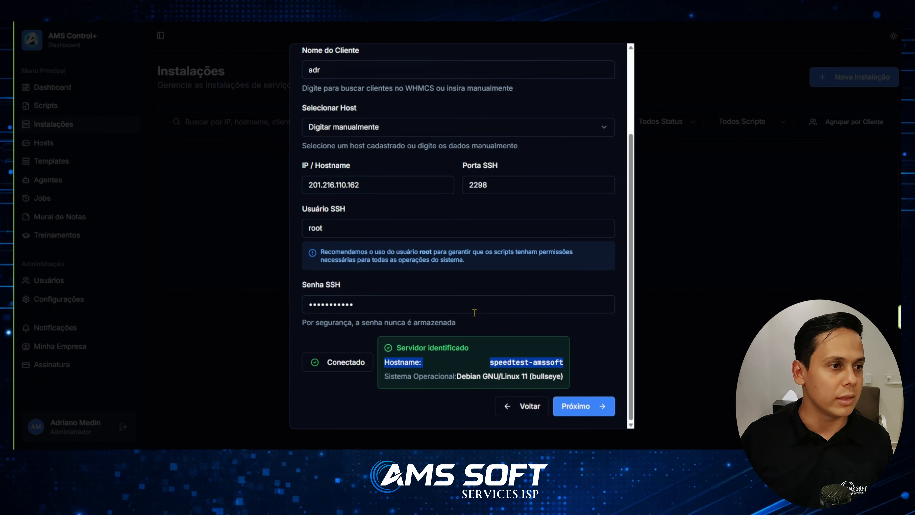
{"action": "scroll", "coordinate": [474, 313], "scroll_direction": "up", "scroll_amount": 3}
{"action": "left_click_drag", "start_coordinate": [376, 135], "coordinate": [312, 137]}
{"action": "left_click", "coordinate": [429, 139]}
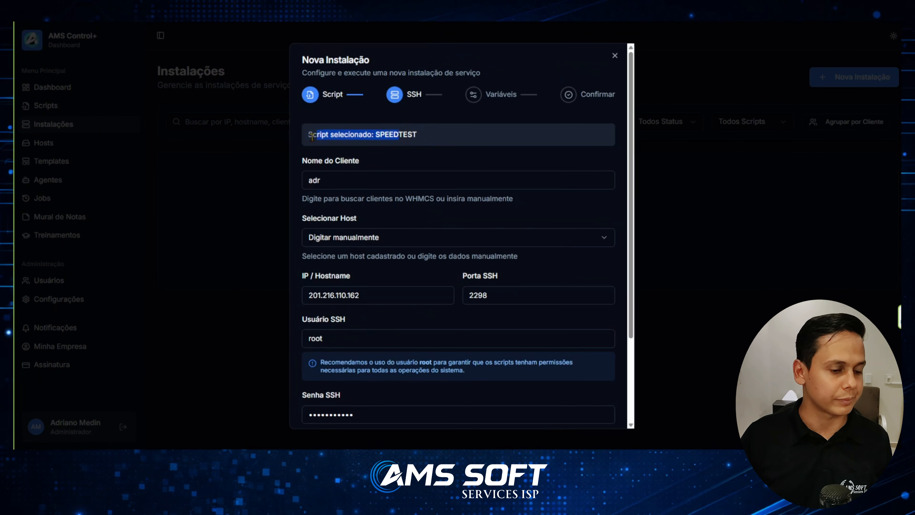
{"action": "left_click", "coordinate": [463, 281]}
{"action": "scroll", "coordinate": [463, 281], "scroll_direction": "down", "scroll_amount": 5}
- Advance past the SSH step, decline saving the password, view all services, and install the agent
{"action": "left_click", "coordinate": [580, 407]}
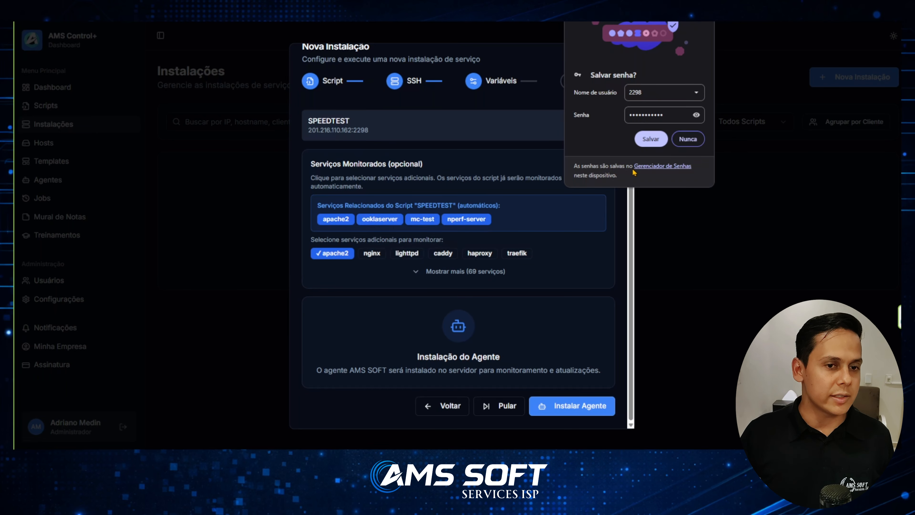
{"action": "left_click", "coordinate": [688, 140]}
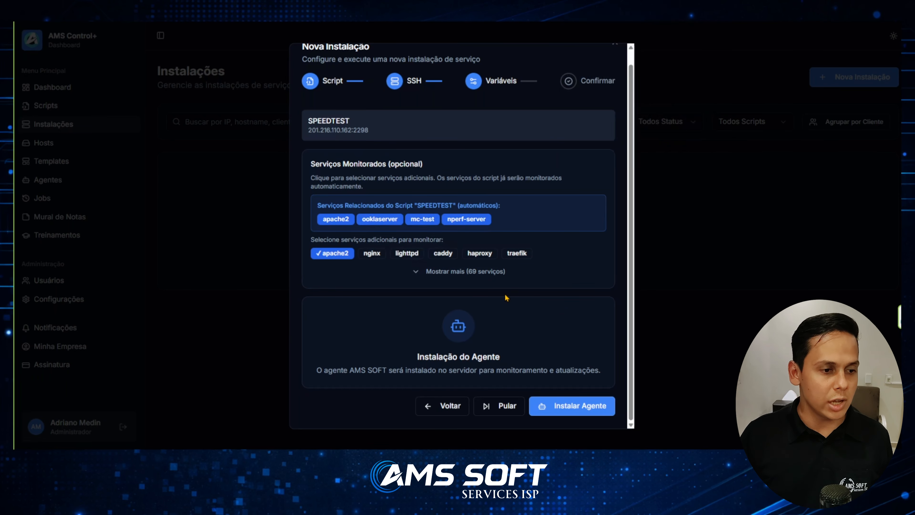
{"action": "left_click", "coordinate": [468, 271]}
{"action": "scroll", "coordinate": [504, 307], "scroll_direction": "down", "scroll_amount": 4}
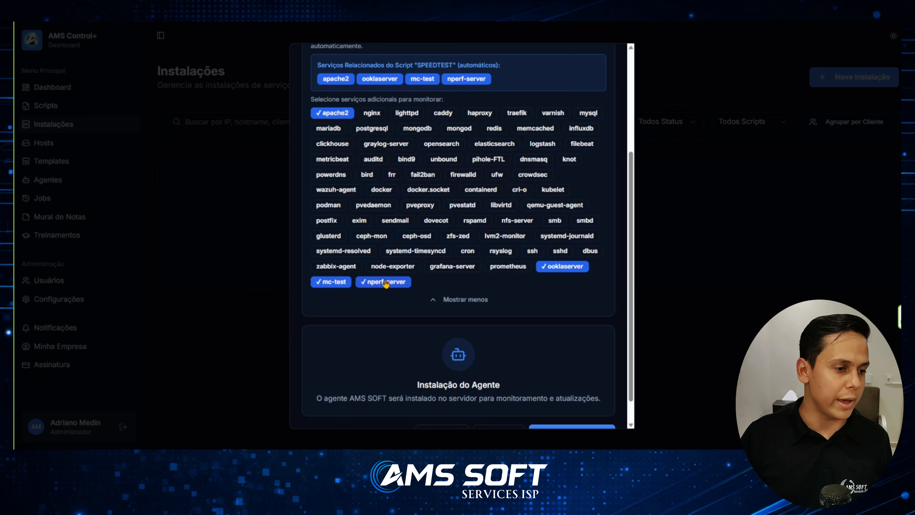
{"action": "scroll", "coordinate": [397, 321], "scroll_direction": "down", "scroll_amount": 1}
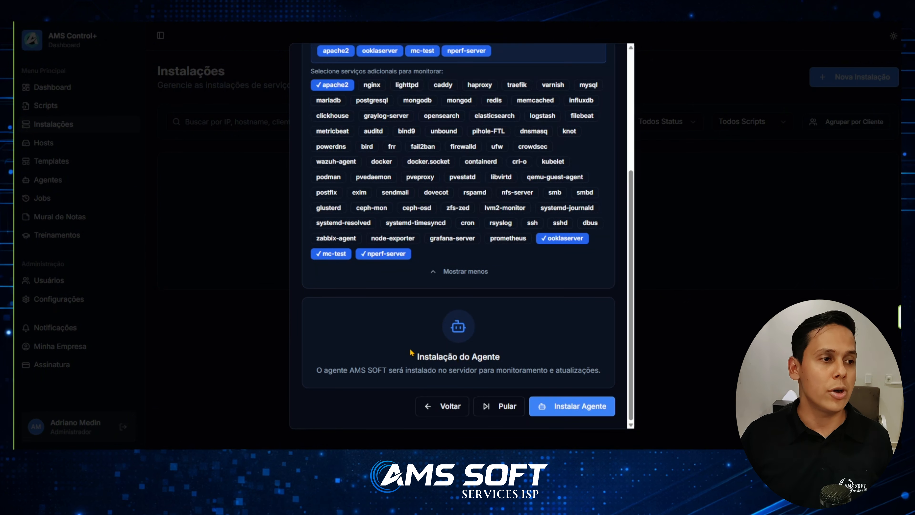
{"action": "scroll", "coordinate": [412, 352], "scroll_direction": "up", "scroll_amount": 3}
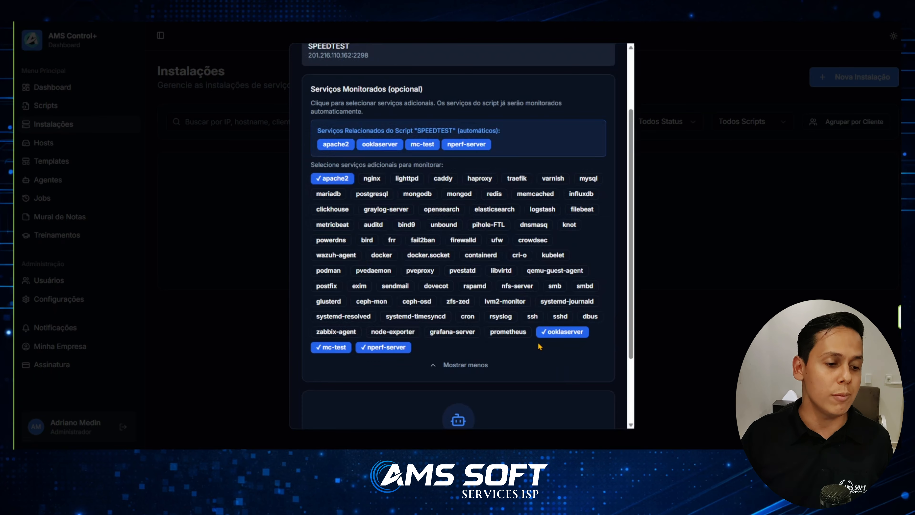
{"action": "scroll", "coordinate": [540, 361], "scroll_direction": "down", "scroll_amount": 3}
{"action": "left_click", "coordinate": [577, 406]}
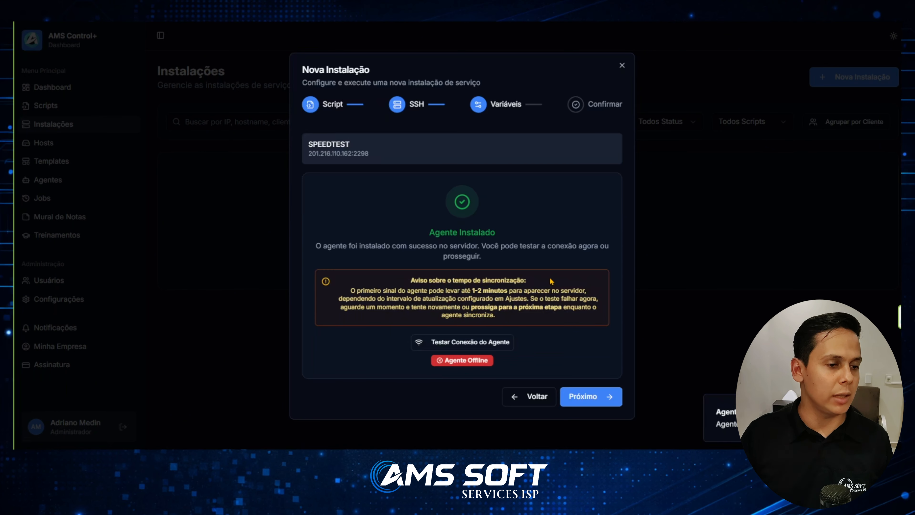
- Test the agent connection, confirm it shows online, and proceed to the Variáveis step
{"action": "left_click_drag", "start_coordinate": [458, 290], "coordinate": [496, 291]}
{"action": "left_click", "coordinate": [499, 293]}
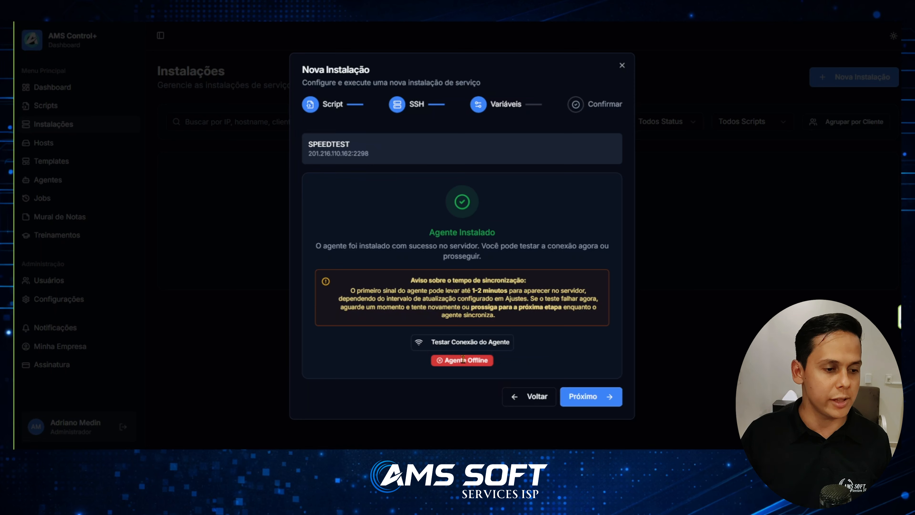
{"action": "left_click", "coordinate": [484, 347]}
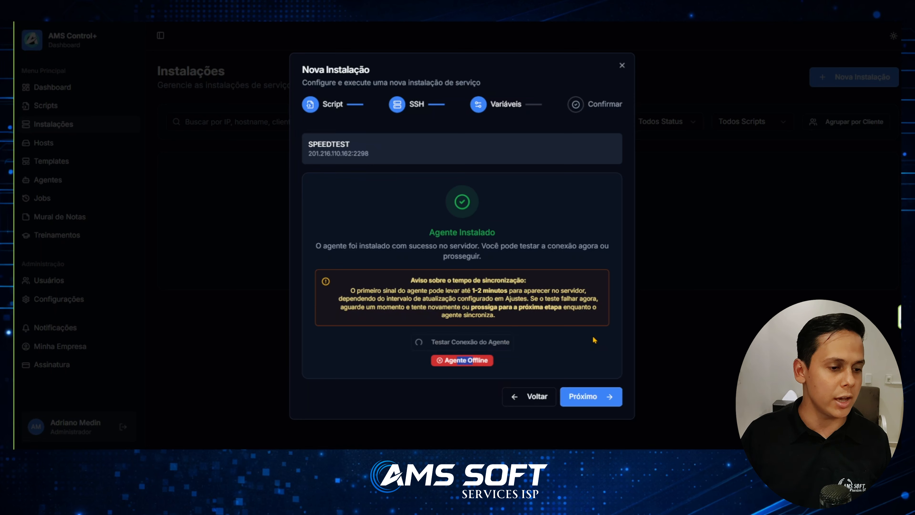
{"action": "double_click", "coordinate": [483, 360]}
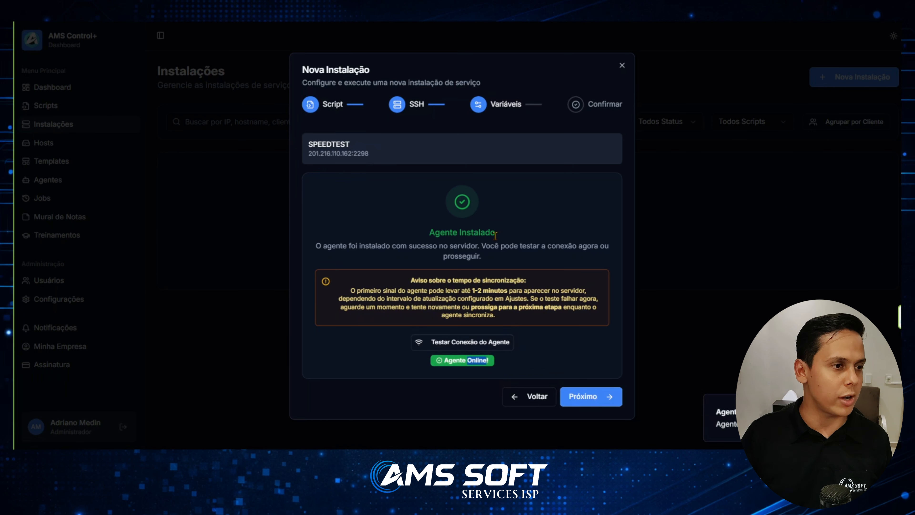
{"action": "left_click", "coordinate": [610, 397]}
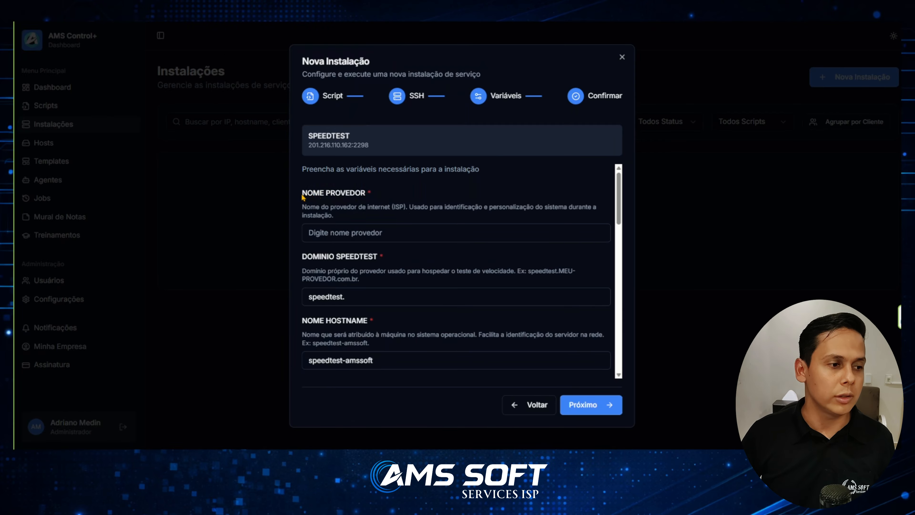
- Enter AMS SOFT in the NOME PROVEDOR field and scroll down the variables
{"action": "left_click", "coordinate": [431, 233]}
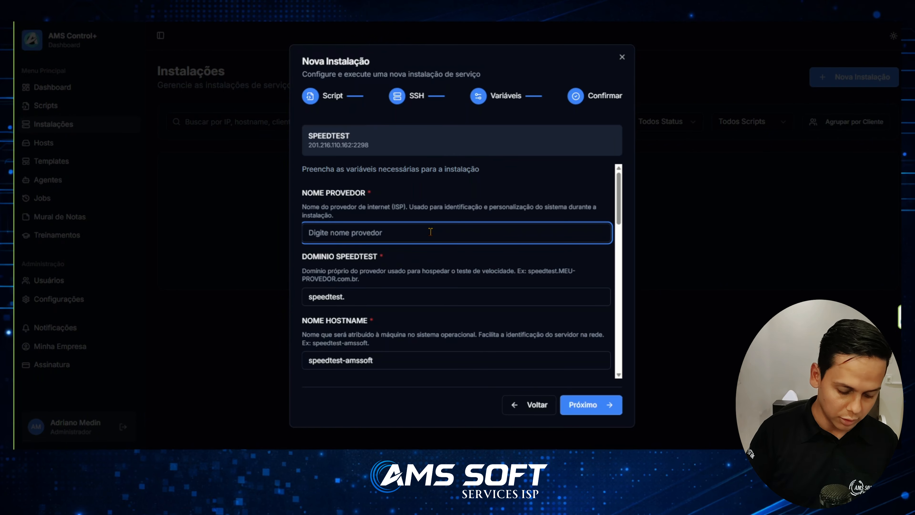
{"action": "type", "text": "AMS SOFT"}
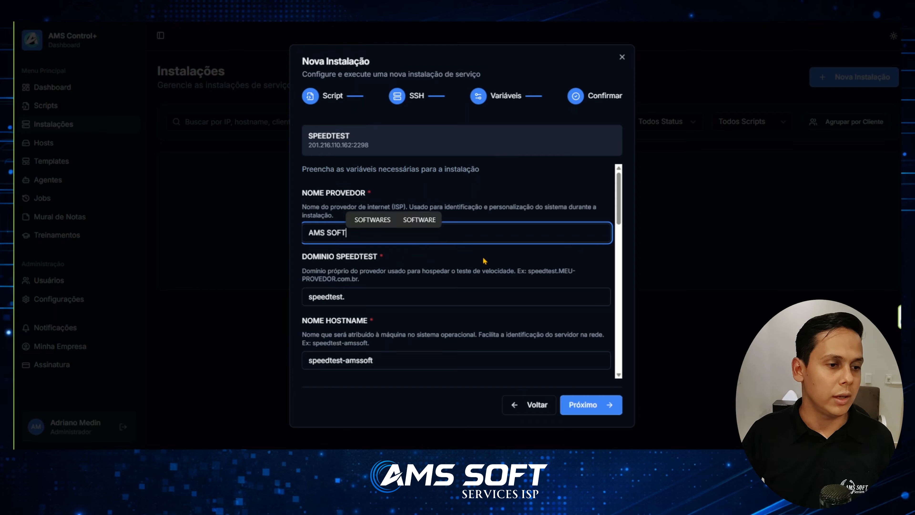
{"action": "left_click", "coordinate": [459, 259]}
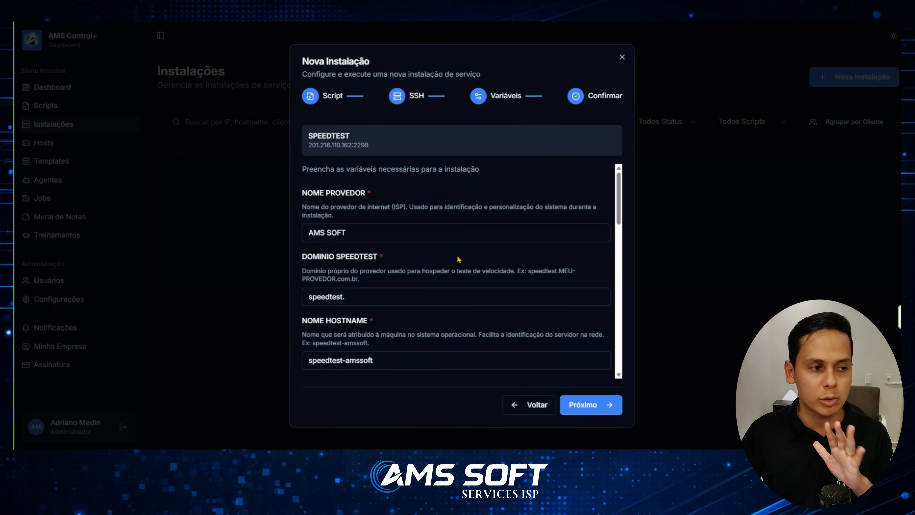
{"action": "scroll", "coordinate": [459, 259], "scroll_direction": "down", "scroll_amount": 1}
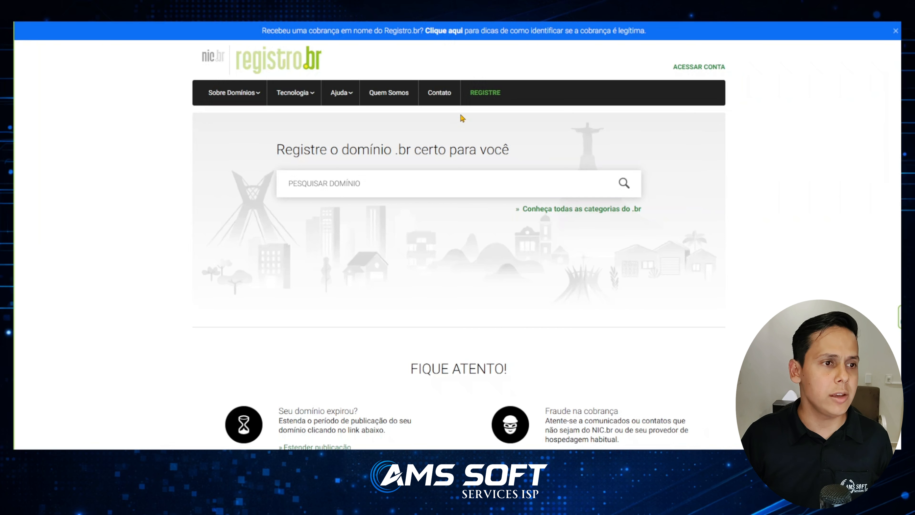
- Search registro.br for amssoft.com.br and review the already-registered result
{"action": "left_click", "coordinate": [484, 94]}
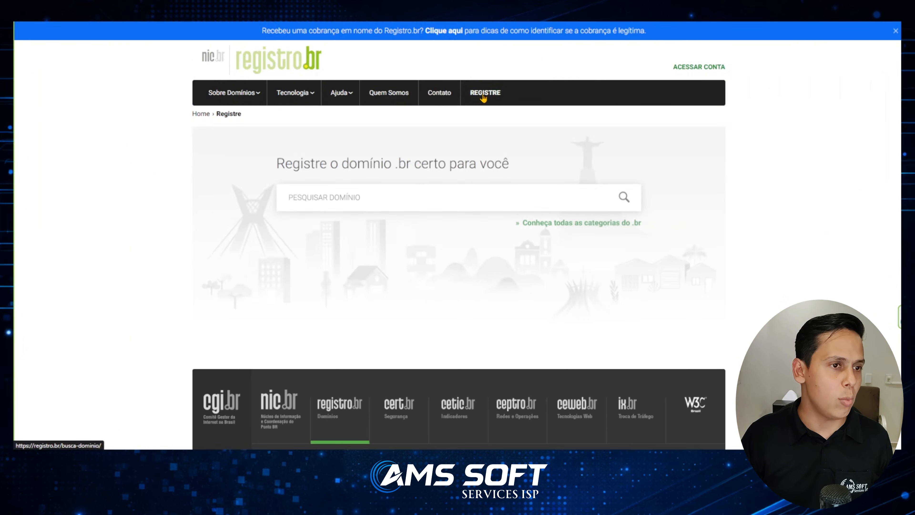
{"action": "left_click", "coordinate": [368, 193]}
{"action": "type", "text": "amssoft.com.br"}
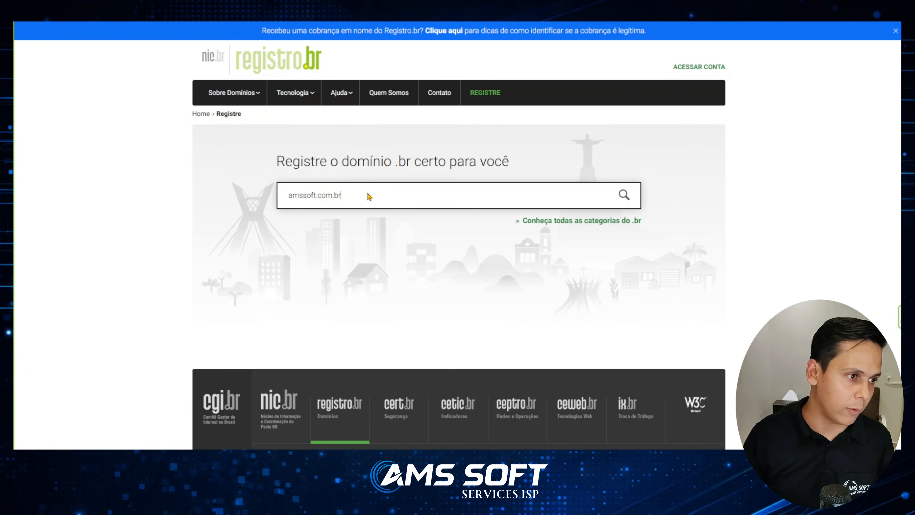
{"action": "key", "text": "Return"}
{"action": "scroll", "coordinate": [378, 210], "scroll_direction": "up", "scroll_amount": 5}
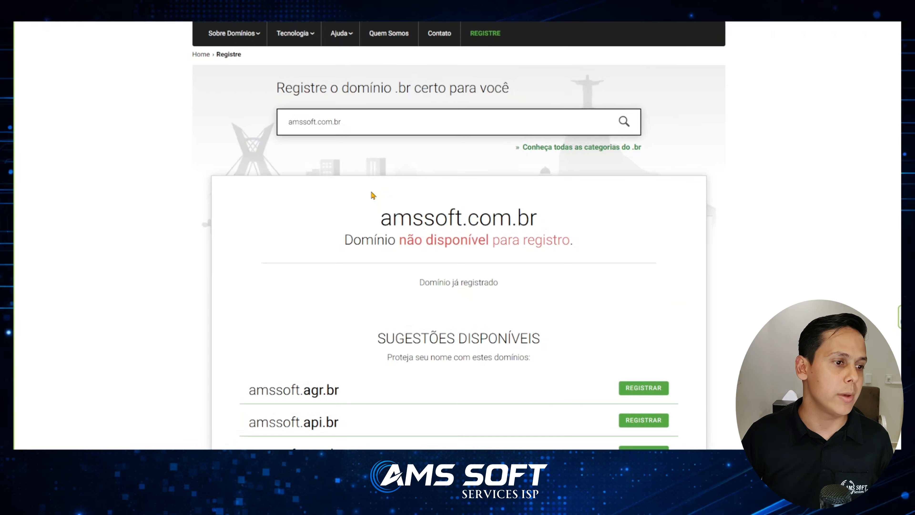
{"action": "left_click_drag", "start_coordinate": [380, 281], "coordinate": [543, 277]}
{"action": "left_click", "coordinate": [442, 277]}
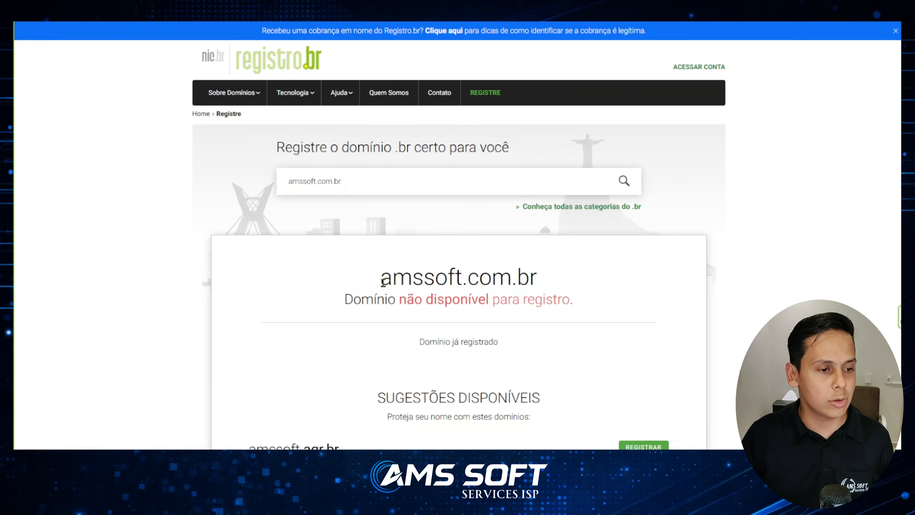
{"action": "left_click_drag", "start_coordinate": [381, 281], "coordinate": [529, 279]}
{"action": "left_click", "coordinate": [528, 280]}
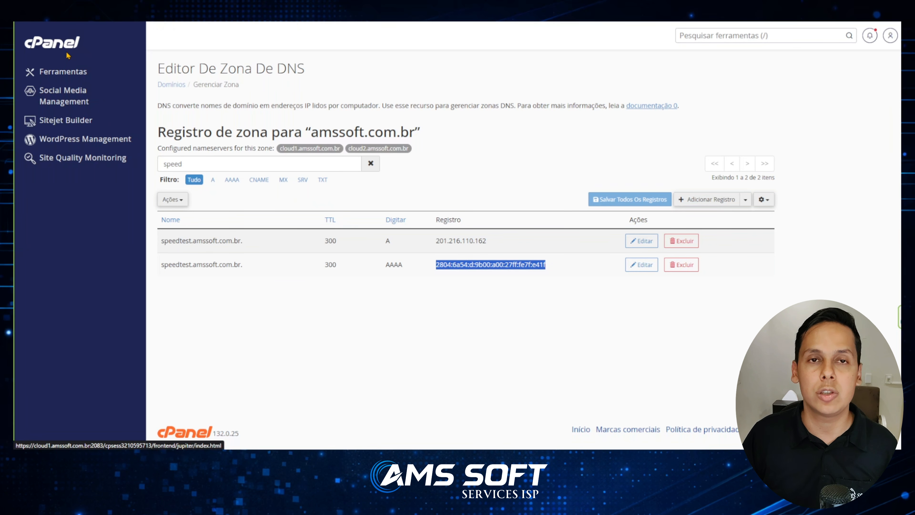
- From the cPanel home, open Editor de Zona de DNS and highlight the amssoft.com.br entry
{"action": "left_click", "coordinate": [68, 54]}
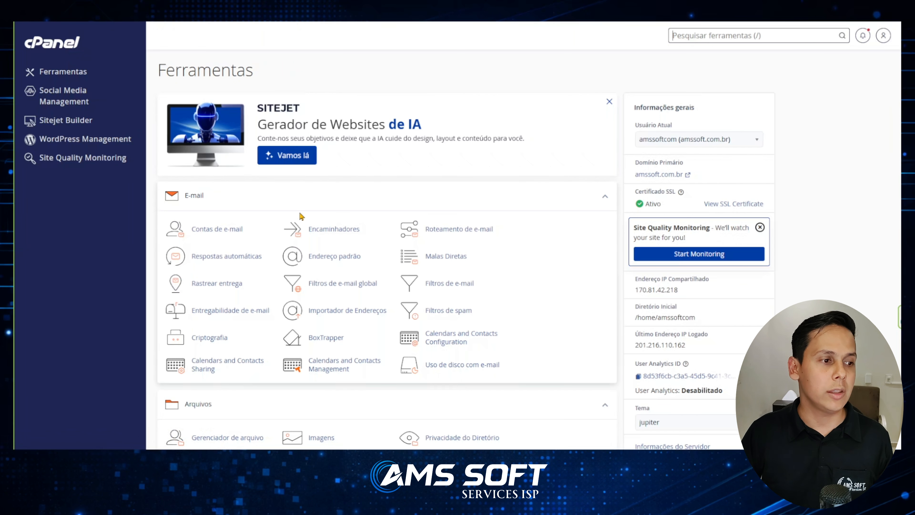
{"action": "scroll", "coordinate": [302, 217], "scroll_direction": "down", "scroll_amount": 4}
{"action": "scroll", "coordinate": [302, 216], "scroll_direction": "up", "scroll_amount": 2}
{"action": "scroll", "coordinate": [303, 217], "scroll_direction": "down", "scroll_amount": 7}
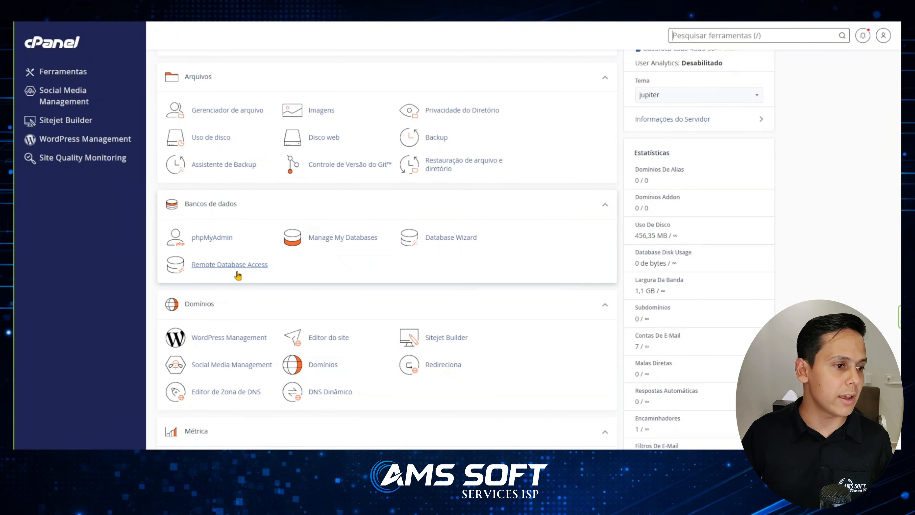
{"action": "scroll", "coordinate": [329, 254], "scroll_direction": "up", "scroll_amount": 3}
{"action": "scroll", "coordinate": [310, 299], "scroll_direction": "down", "scroll_amount": 4}
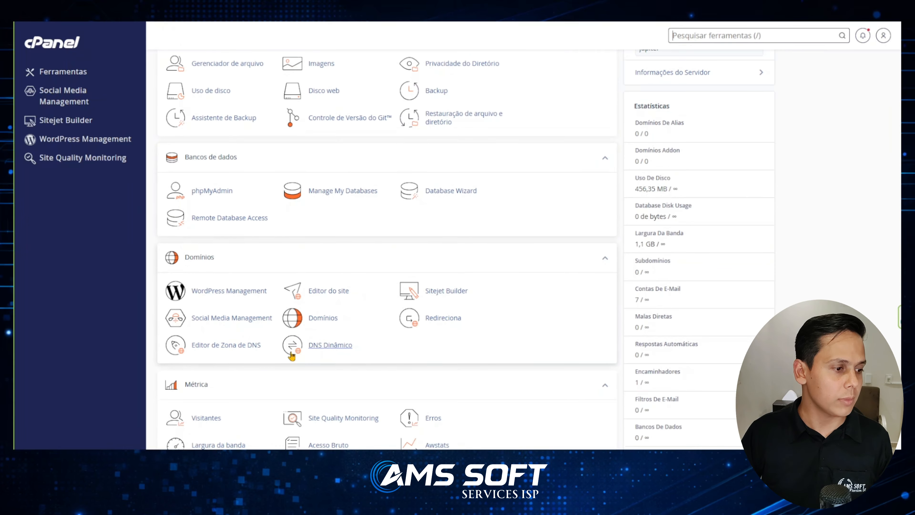
{"action": "left_click", "coordinate": [248, 345]}
{"action": "left_click_drag", "start_coordinate": [158, 231], "coordinate": [220, 234]}
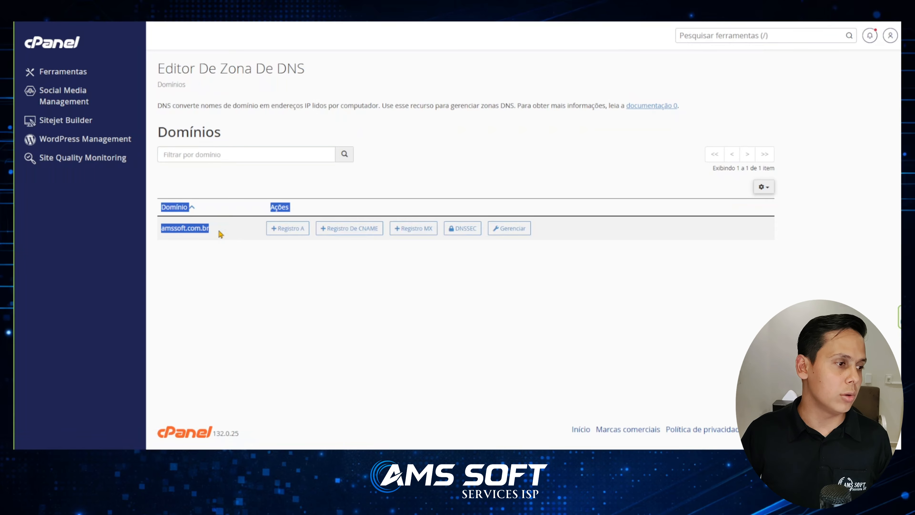
{"action": "left_click", "coordinate": [221, 234]}
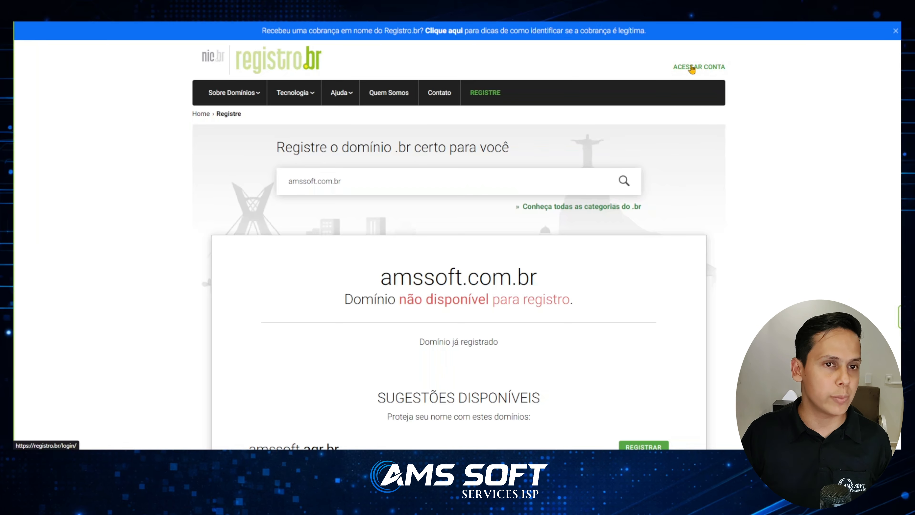
- Sign in to the Registro.br account with login, password and the 2FA verification code
{"action": "left_click", "coordinate": [691, 68]}
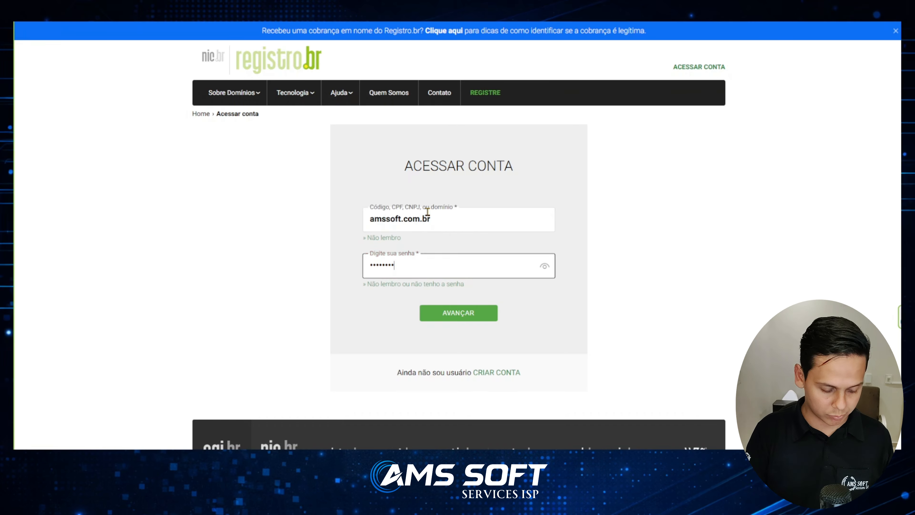
{"action": "key", "text": "Return"}
{"action": "left_click", "coordinate": [425, 285]}
{"action": "key", "text": "Return"}
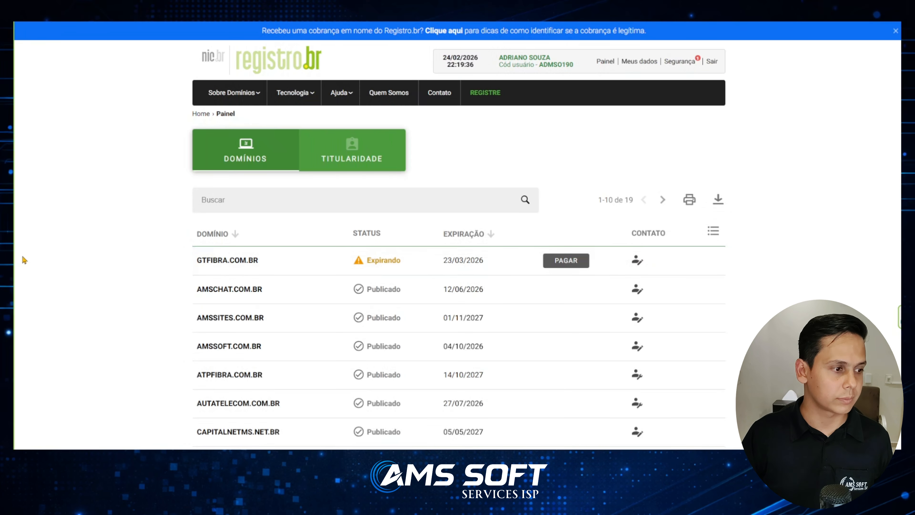
- Filter the domain list by 'amssof' and open the AMSSOFT.COM.BR domain page
{"action": "left_click", "coordinate": [221, 202]}
{"action": "type", "text": "amssoft"}
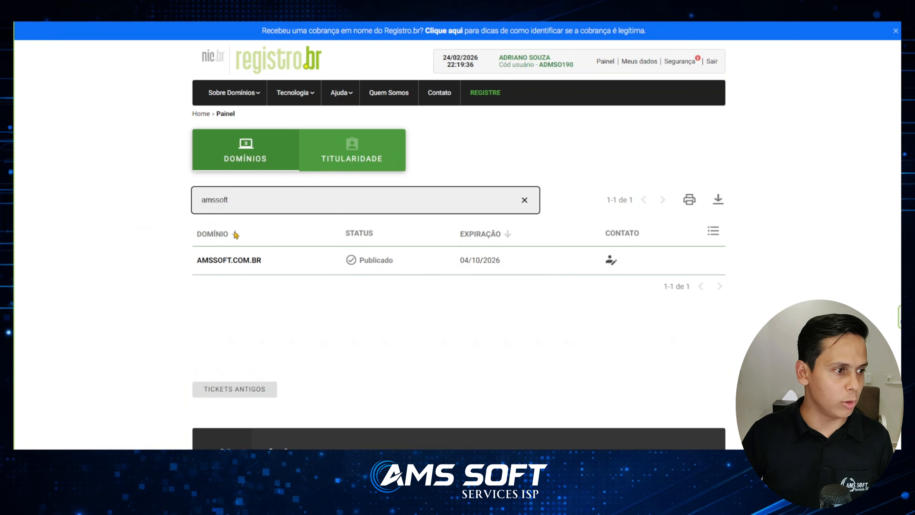
{"action": "left_click", "coordinate": [245, 260]}
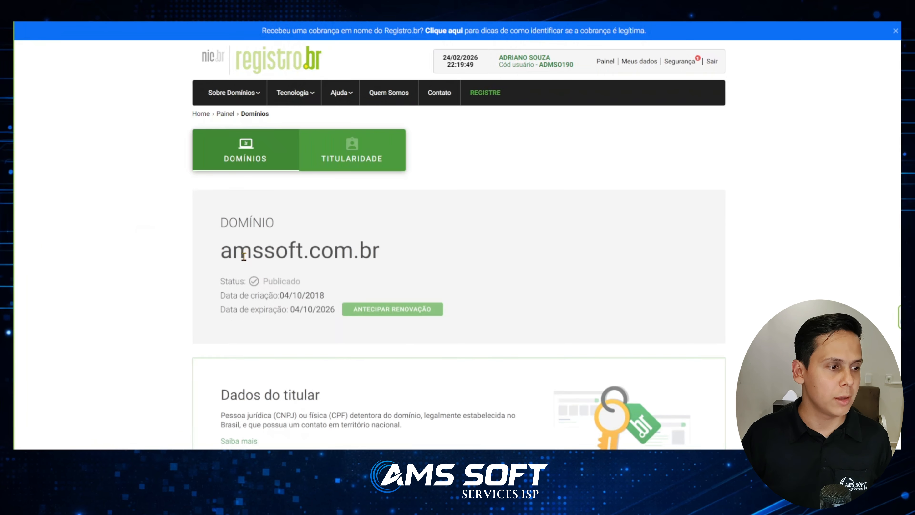
- Scroll to the domain's DNS section and highlight its two name server entries
{"action": "scroll", "coordinate": [245, 256], "scroll_direction": "down", "scroll_amount": 3}
{"action": "scroll", "coordinate": [244, 256], "scroll_direction": "down", "scroll_amount": 12}
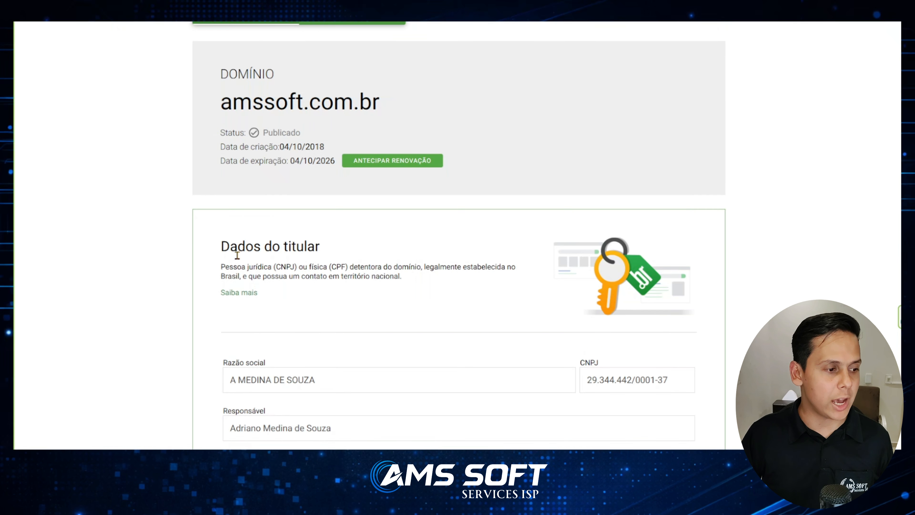
{"action": "scroll", "coordinate": [246, 264], "scroll_direction": "down", "scroll_amount": 9}
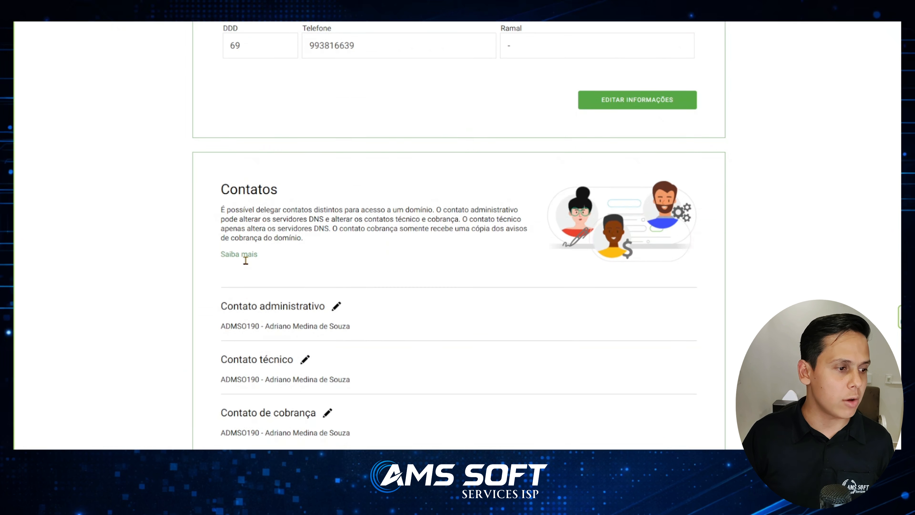
{"action": "scroll", "coordinate": [256, 244], "scroll_direction": "down", "scroll_amount": 5}
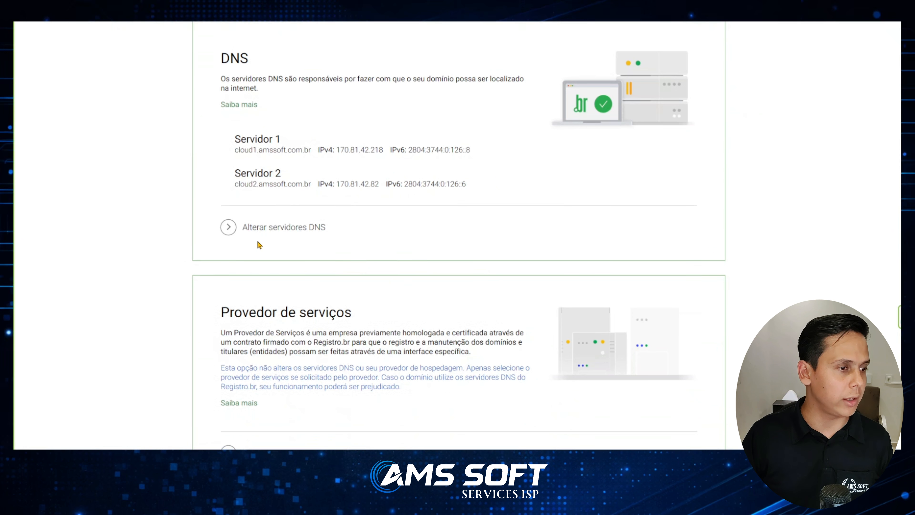
{"action": "scroll", "coordinate": [283, 330], "scroll_direction": "up", "scroll_amount": 1}
{"action": "scroll", "coordinate": [276, 307], "scroll_direction": "up", "scroll_amount": 3}
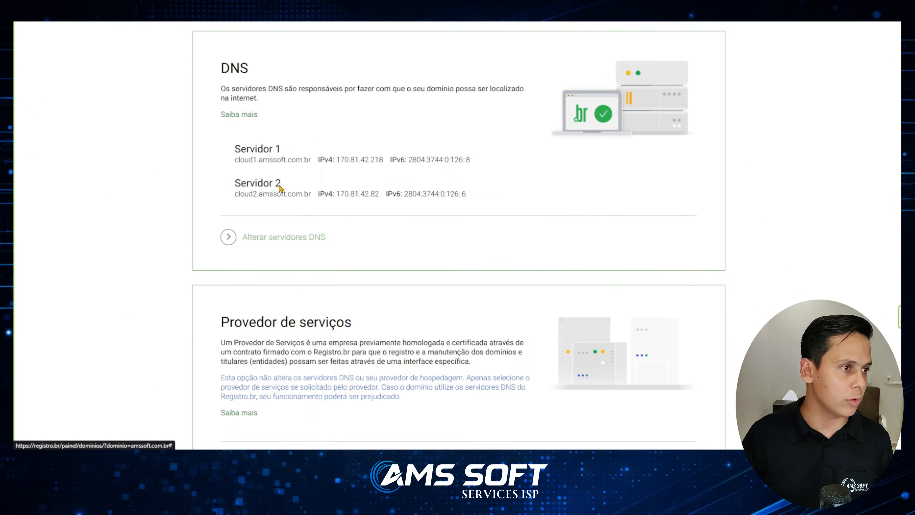
{"action": "left_click_drag", "start_coordinate": [230, 105], "coordinate": [258, 126]}
{"action": "left_click_drag", "start_coordinate": [480, 242], "coordinate": [243, 197]}
{"action": "left_click", "coordinate": [238, 275]}
{"action": "scroll", "coordinate": [399, 335], "scroll_direction": "up", "scroll_amount": 5}
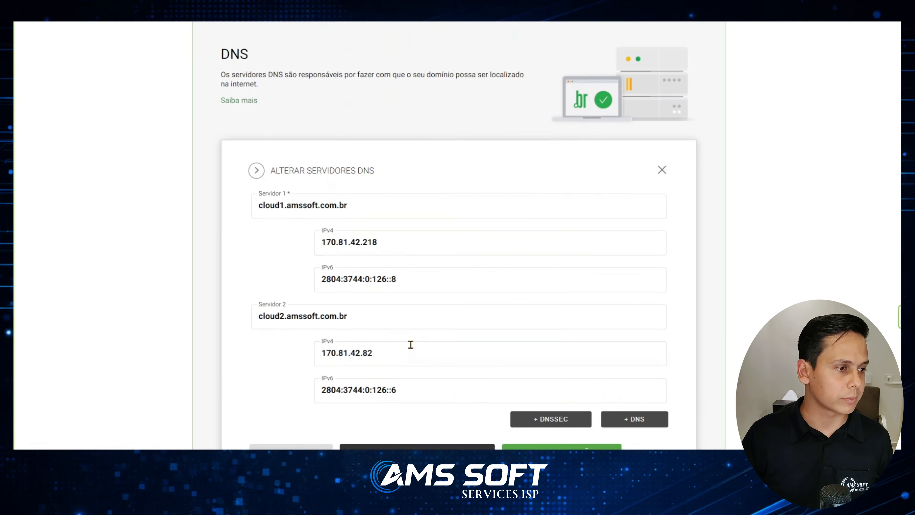
{"action": "left_click", "coordinate": [254, 254]}
- Highlight the cloud1 and cloud2.amssoft.com.br server lines again to point them out
{"action": "scroll", "coordinate": [265, 256], "scroll_direction": "down", "scroll_amount": 1}
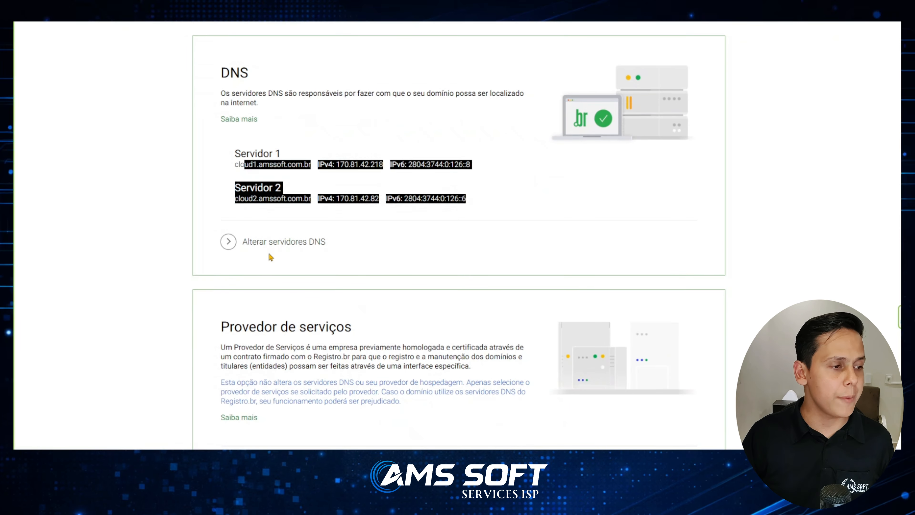
{"action": "left_click", "coordinate": [414, 251]}
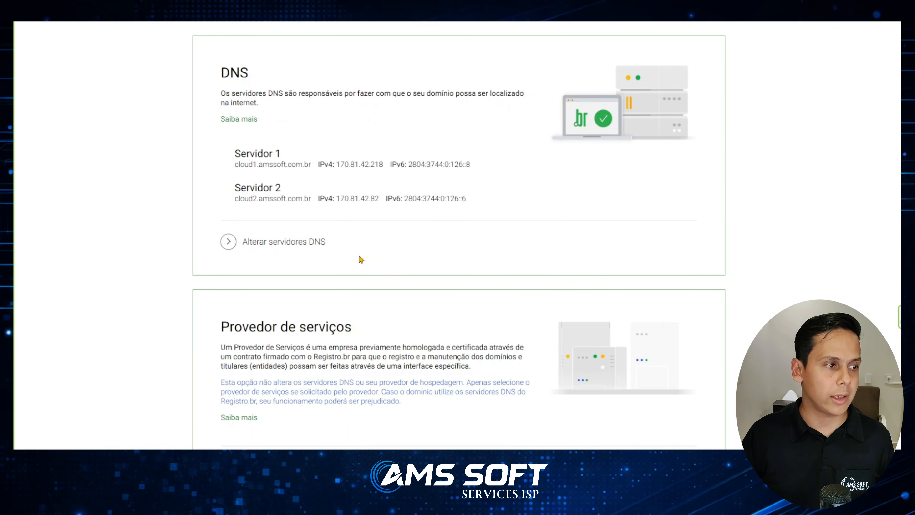
{"action": "scroll", "coordinate": [361, 258], "scroll_direction": "up", "scroll_amount": 2}
{"action": "scroll", "coordinate": [307, 258], "scroll_direction": "up", "scroll_amount": 1}
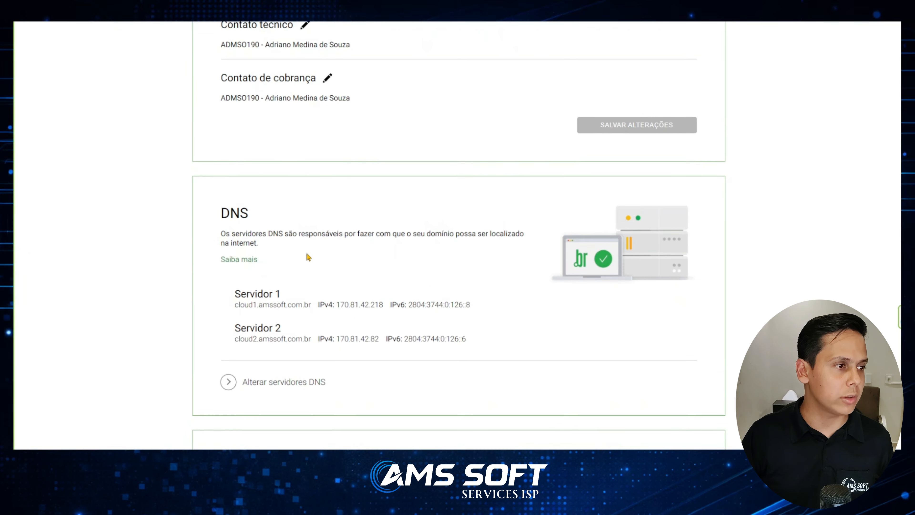
{"action": "scroll", "coordinate": [231, 149], "scroll_direction": "down", "scroll_amount": 2}
{"action": "left_click_drag", "start_coordinate": [218, 119], "coordinate": [475, 248]}
{"action": "left_click", "coordinate": [461, 246]}
{"action": "left_click", "coordinate": [237, 200]}
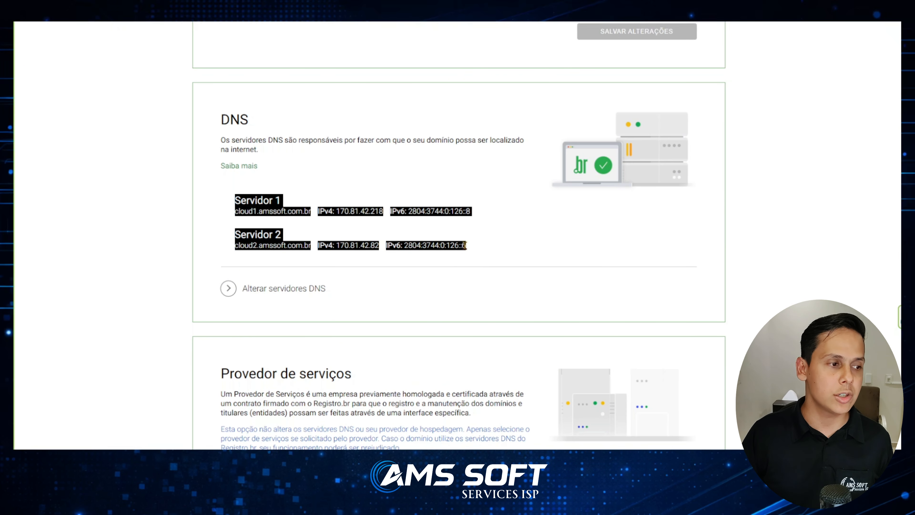
{"action": "left_click", "coordinate": [466, 248]}
{"action": "left_click_drag", "start_coordinate": [234, 201], "coordinate": [486, 265]}
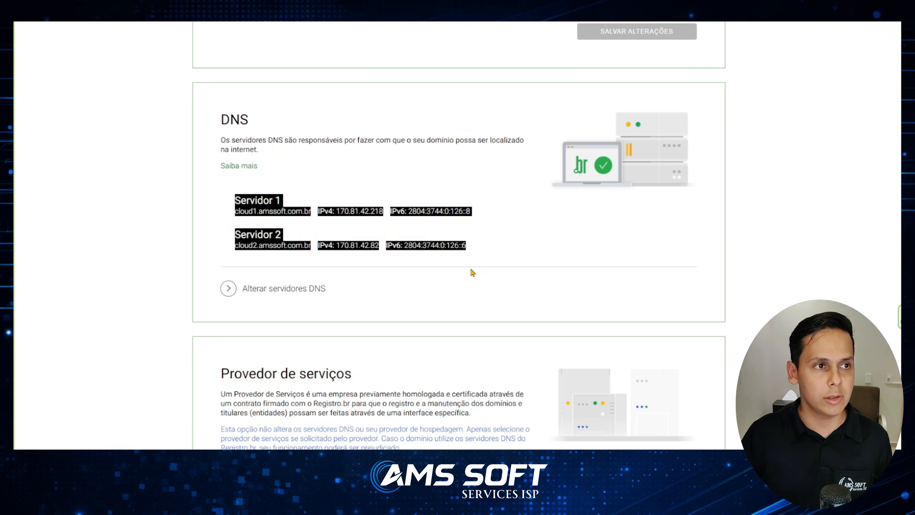
{"action": "left_click", "coordinate": [435, 243]}
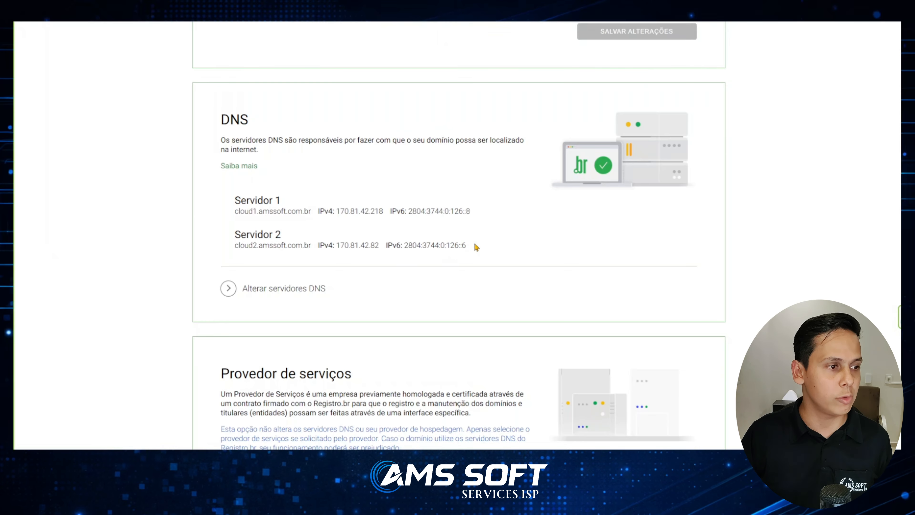
- In cPanel's DNS Zone Editor, manage amssoft.com.br and filter its records by 'speed'
{"action": "left_click_drag", "start_coordinate": [477, 248], "coordinate": [231, 173]}
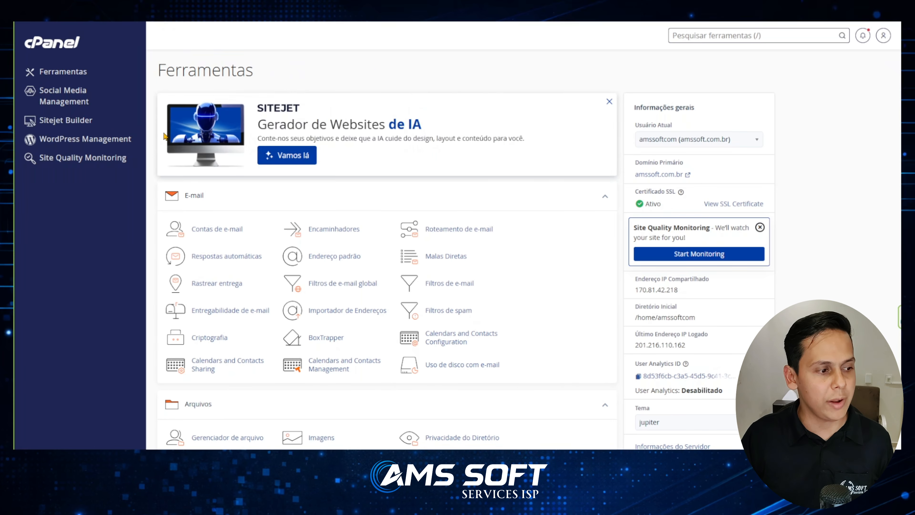
{"action": "scroll", "coordinate": [76, 314], "scroll_direction": "down", "scroll_amount": 6}
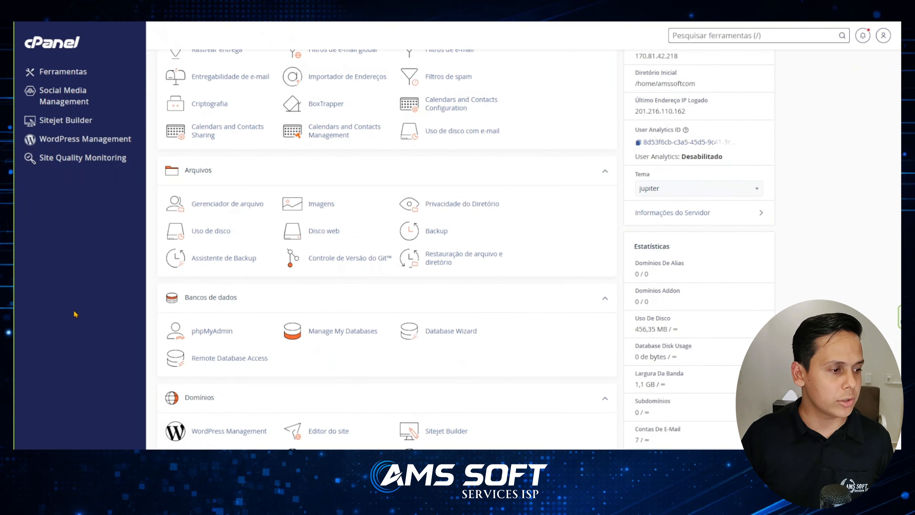
{"action": "scroll", "coordinate": [75, 314], "scroll_direction": "down", "scroll_amount": 4}
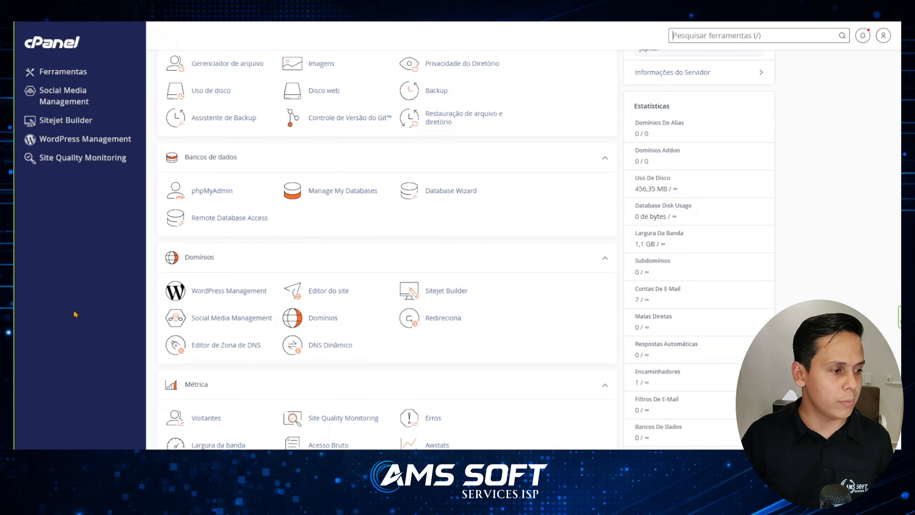
{"action": "left_click", "coordinate": [222, 347]}
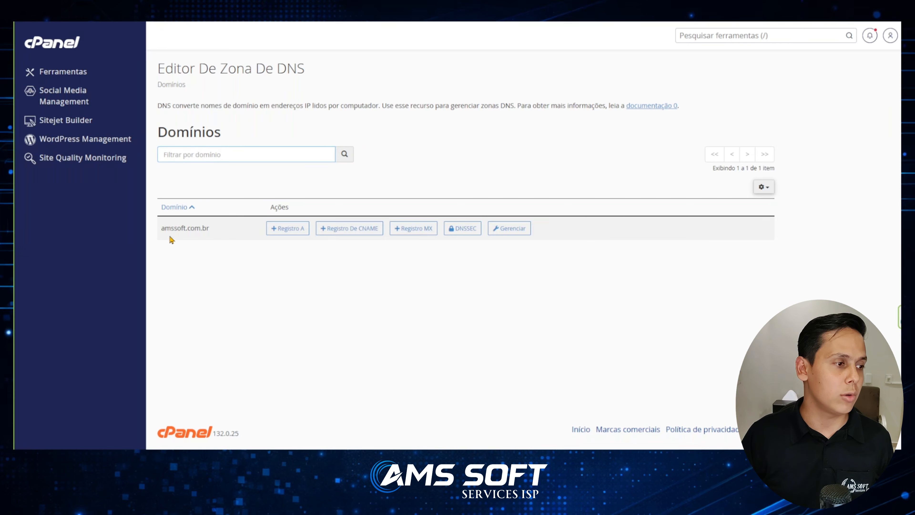
{"action": "left_click_drag", "start_coordinate": [161, 229], "coordinate": [215, 230]}
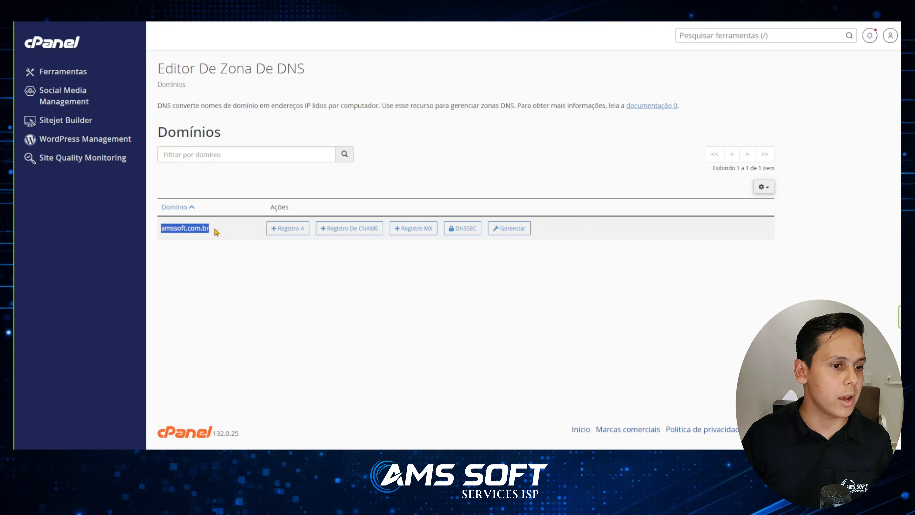
{"action": "left_click", "coordinate": [512, 231]}
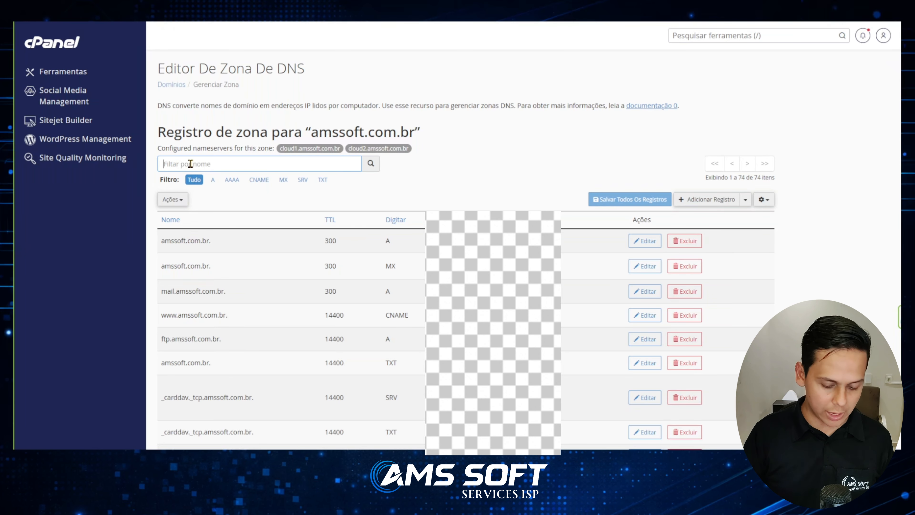
{"action": "type", "text": "speed"}
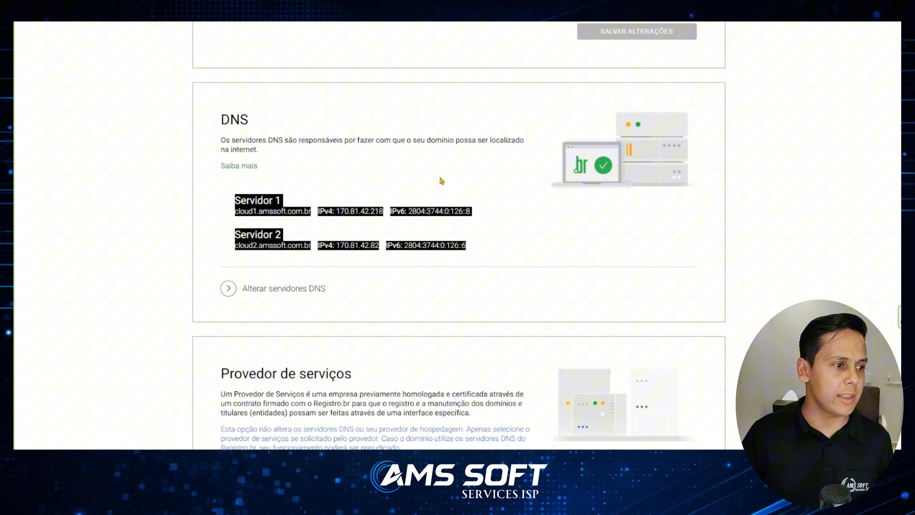
{"action": "left_click", "coordinate": [288, 236]}
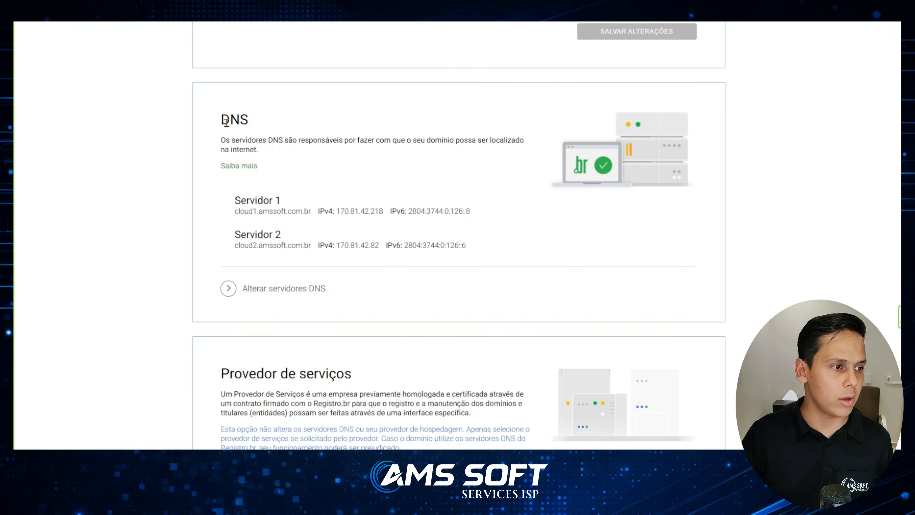
{"action": "left_click_drag", "start_coordinate": [226, 121], "coordinate": [477, 254]}
{"action": "scroll", "coordinate": [396, 301], "scroll_direction": "up", "scroll_amount": 2}
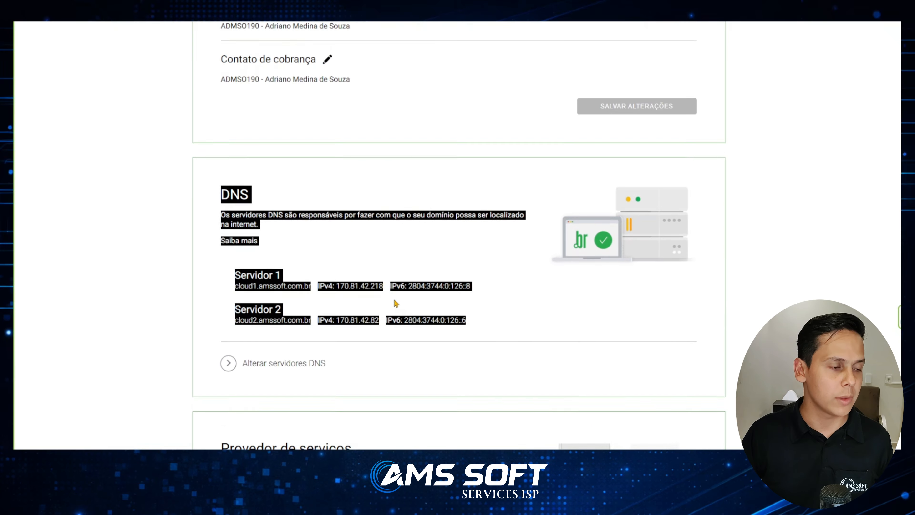
{"action": "scroll", "coordinate": [377, 289], "scroll_direction": "down", "scroll_amount": 4}
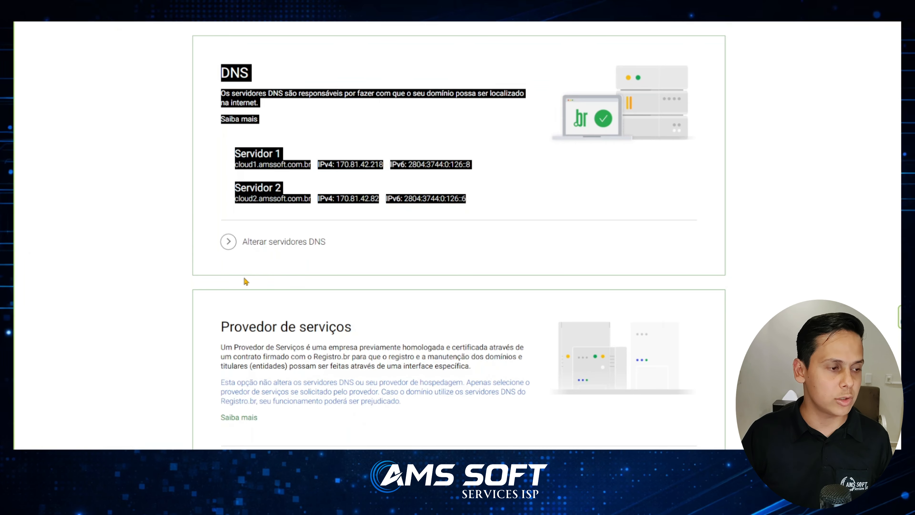
- Complete the DOMINIO SPEEDTEST value as speedtest.amssoft.com.br, removing the stray trailing 't'
{"action": "left_click", "coordinate": [264, 270]}
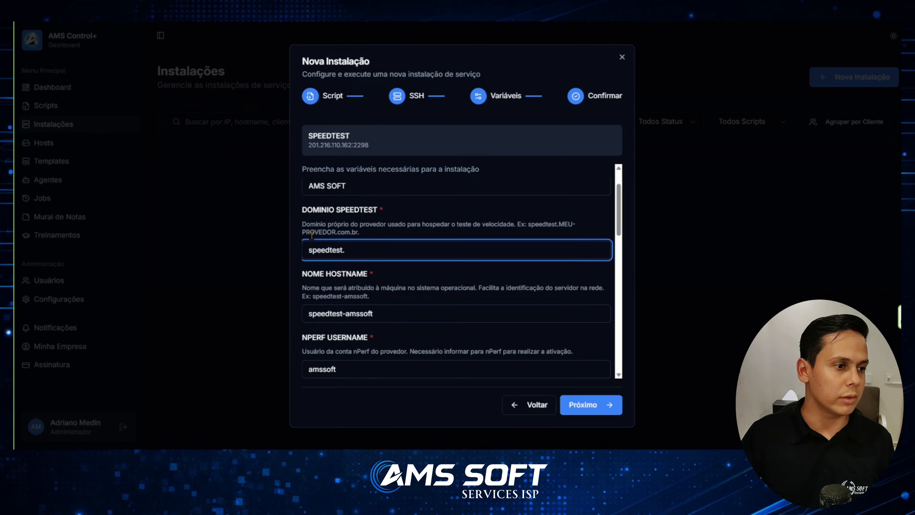
{"action": "left_click_drag", "start_coordinate": [303, 210], "coordinate": [381, 213]}
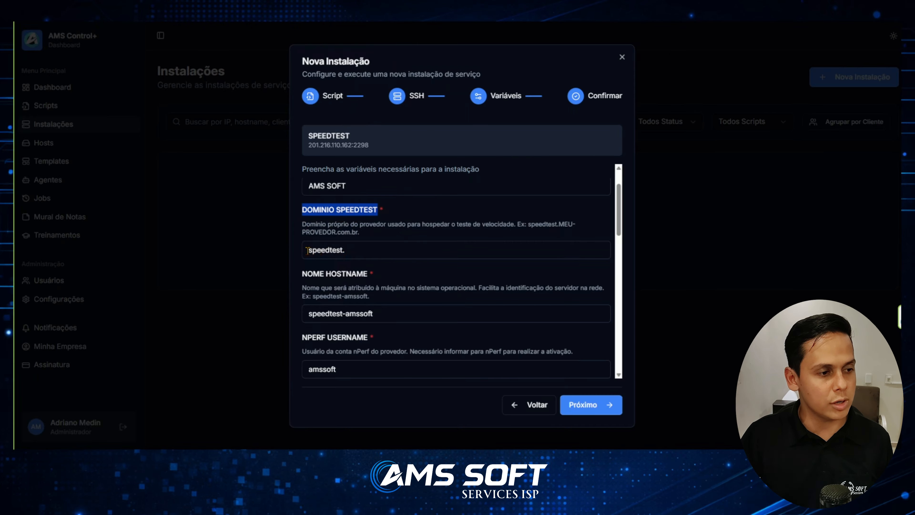
{"action": "left_click_drag", "start_coordinate": [307, 250], "coordinate": [353, 251]}
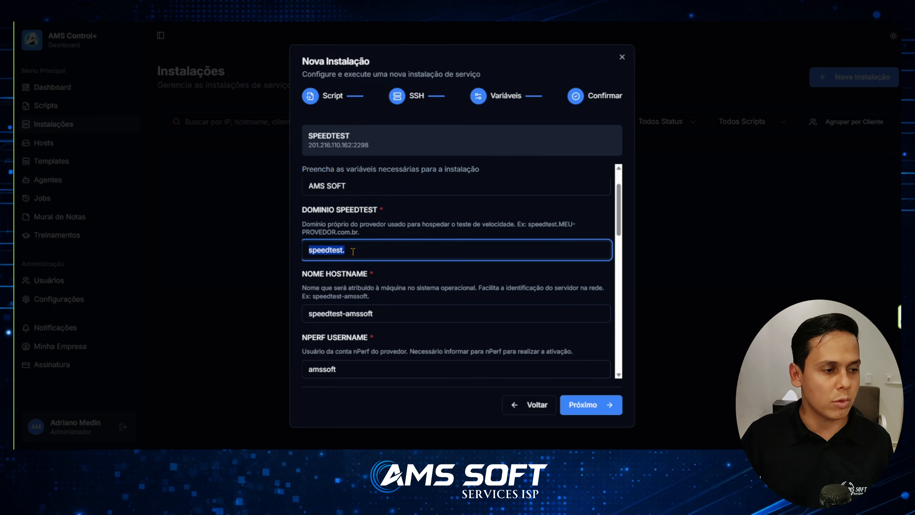
{"action": "left_click", "coordinate": [384, 251]}
{"action": "type", "text": "amssoft.com.brt"}
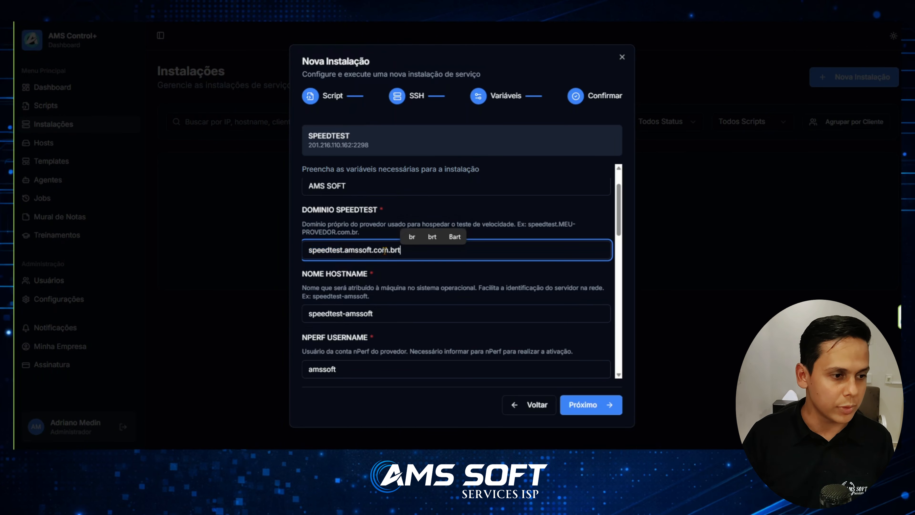
{"action": "key", "text": "BackSpace"}
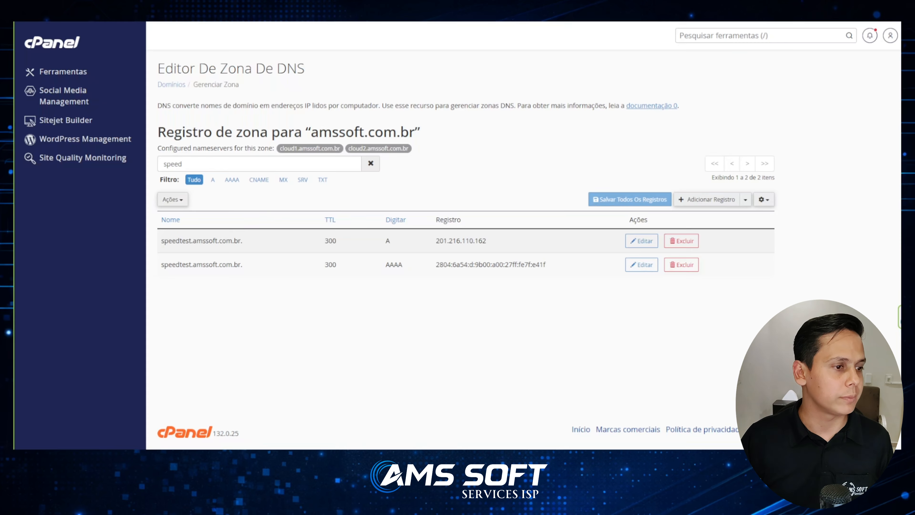
- Start a new 'speedtest' record in the amssoft.com.br zone, then discard it unsaved
{"action": "left_click_drag", "start_coordinate": [161, 241], "coordinate": [203, 242]}
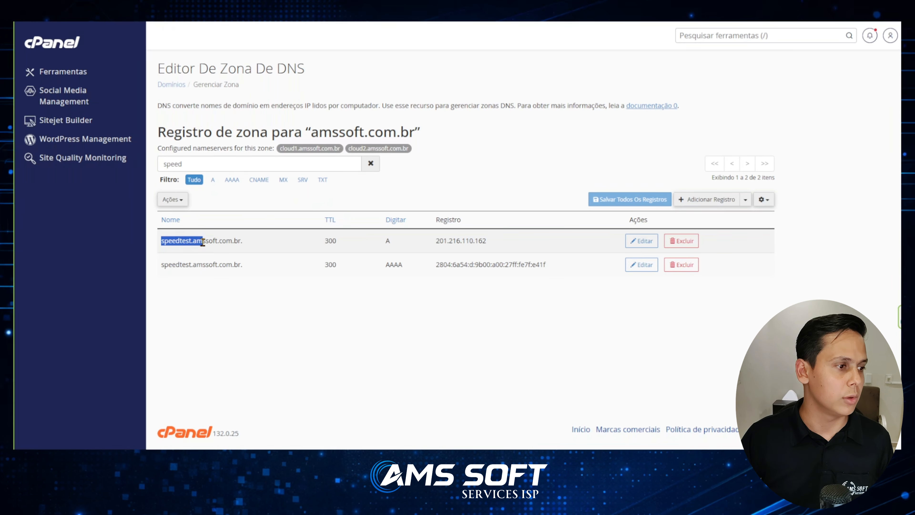
{"action": "left_click", "coordinate": [199, 241]}
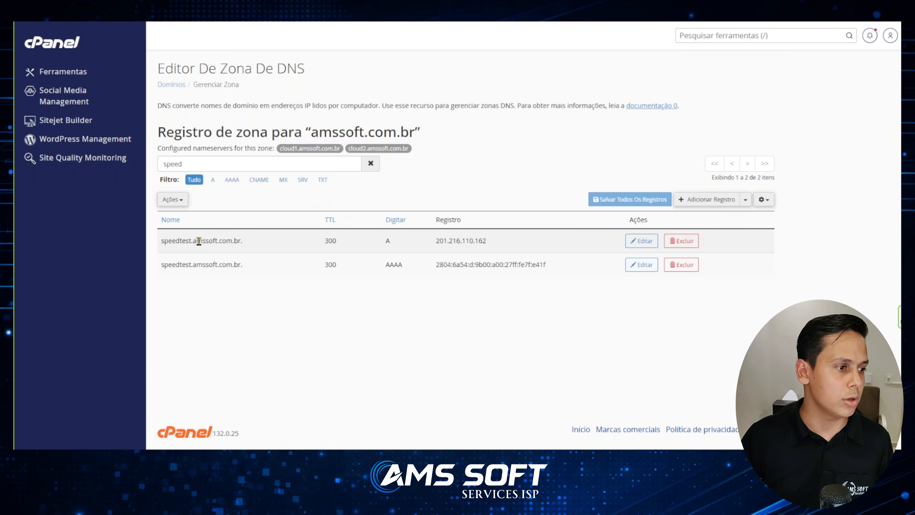
{"action": "left_click", "coordinate": [698, 204]}
{"action": "left_click", "coordinate": [188, 241]}
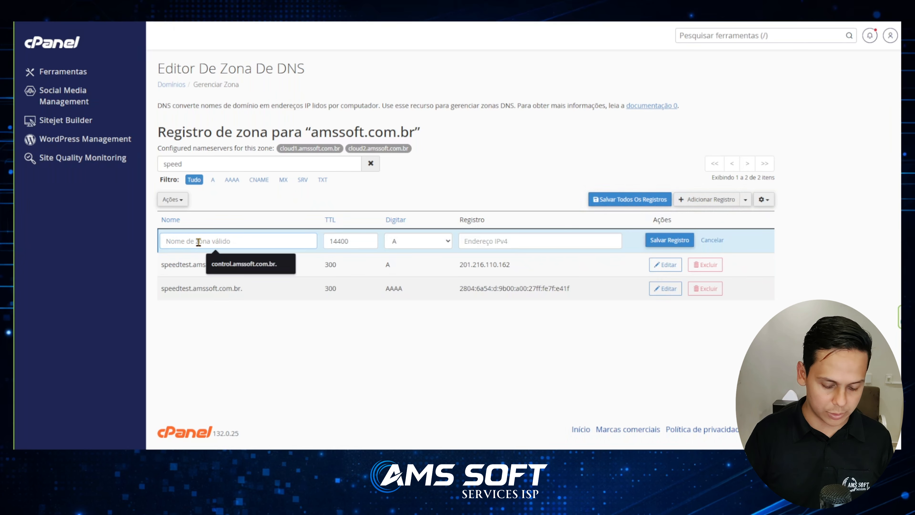
{"action": "type", "text": "speedtest"}
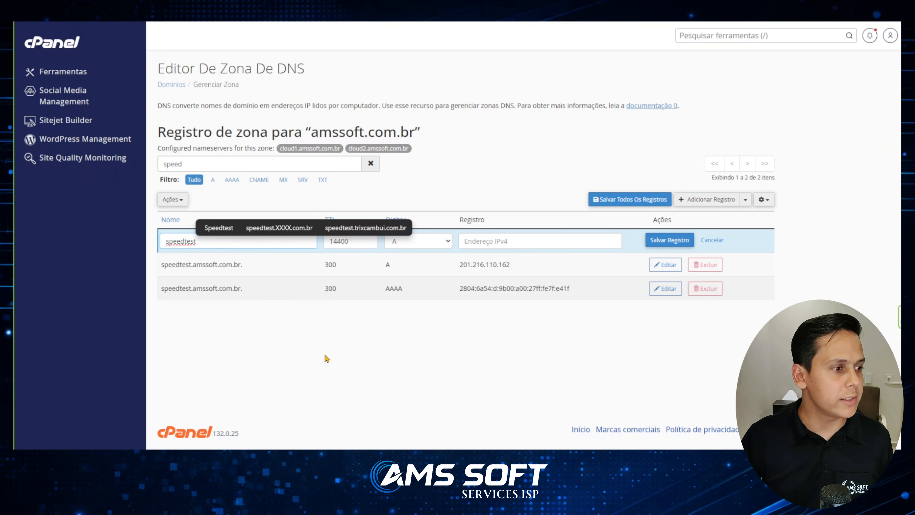
{"action": "key", "text": "Tab"}
{"action": "left_click_drag", "start_coordinate": [197, 242], "coordinate": [280, 241]}
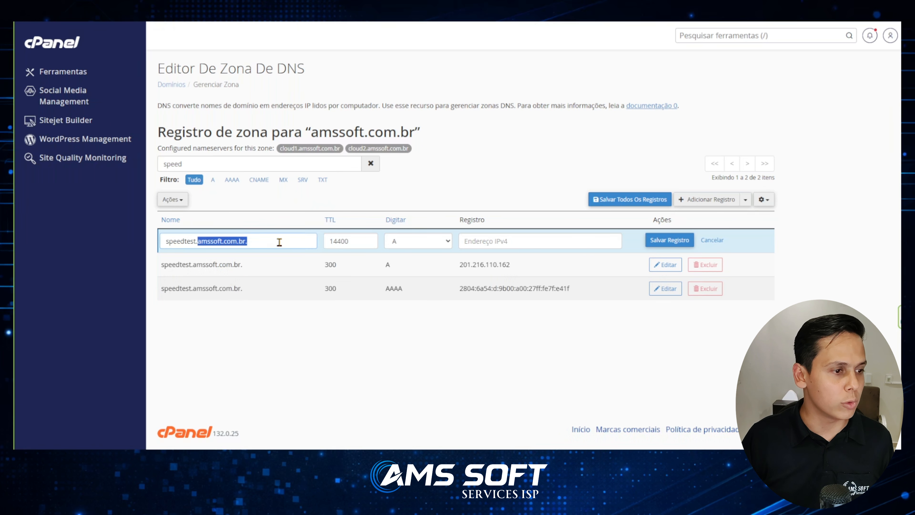
{"action": "left_click", "coordinate": [485, 240]}
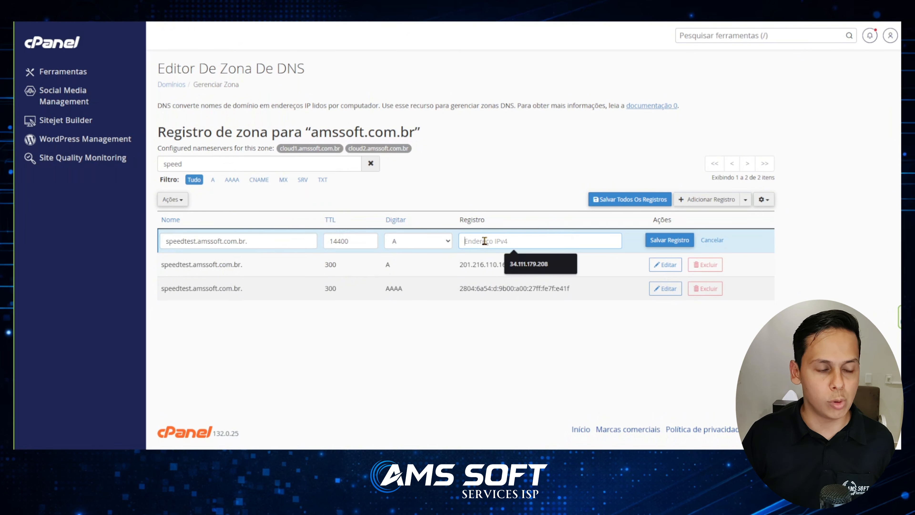
{"action": "left_click", "coordinate": [533, 337]}
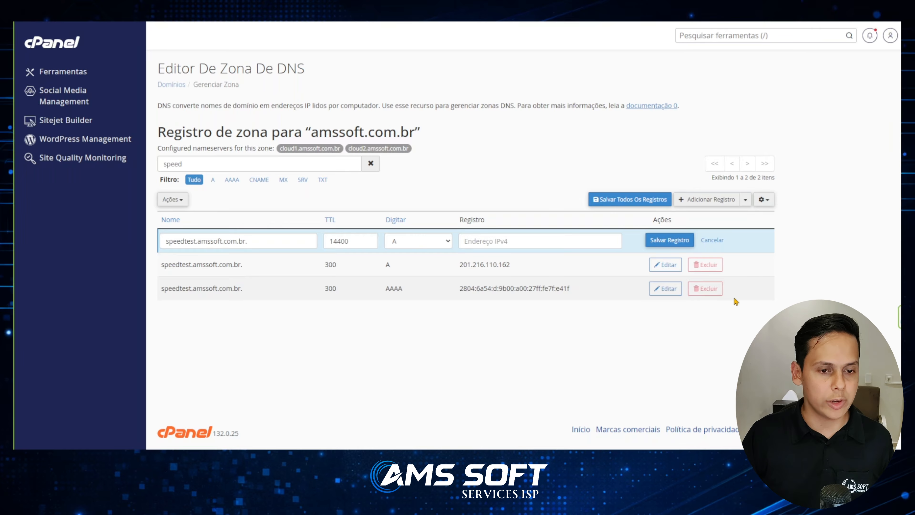
{"action": "left_click", "coordinate": [711, 240]}
- Delete the speedtest AAAA record and begin deleting the remaining speedtest A record
{"action": "left_click", "coordinate": [682, 264]}
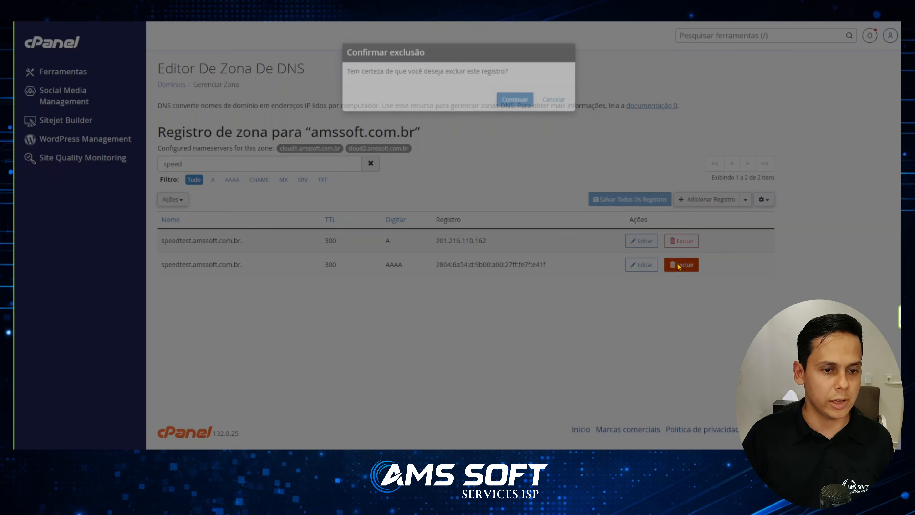
{"action": "left_click", "coordinate": [519, 112]}
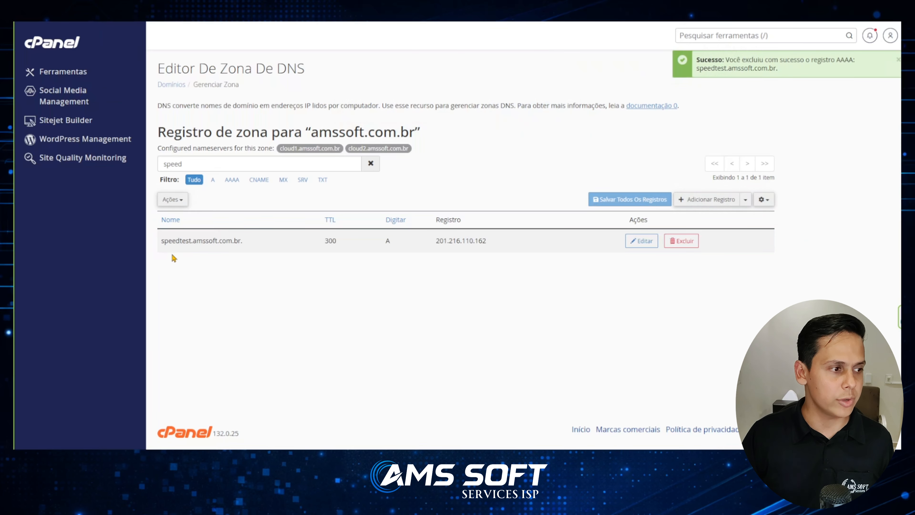
{"action": "left_click_drag", "start_coordinate": [162, 241], "coordinate": [248, 247]}
{"action": "left_click", "coordinate": [249, 247]}
{"action": "left_click", "coordinate": [692, 241]}
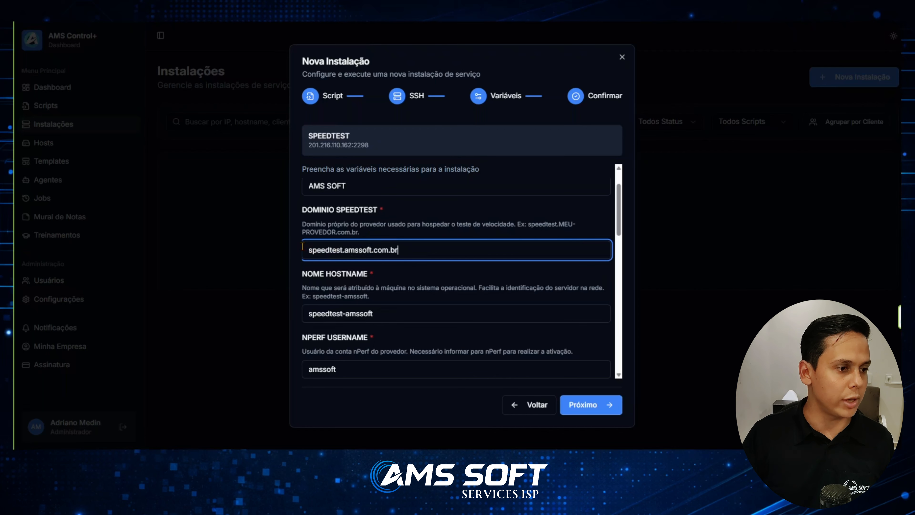
- Point out the speedtest domain, then confirm Proxmox VM 101 is named speedtest-amssoft
{"action": "left_click_drag", "start_coordinate": [310, 250], "coordinate": [338, 249]}
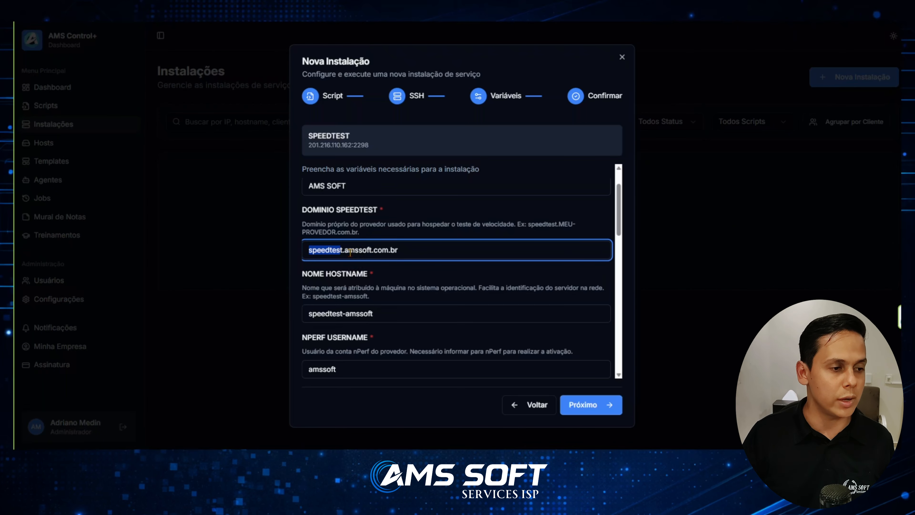
{"action": "left_click_drag", "start_coordinate": [345, 250], "coordinate": [298, 267]}
{"action": "scroll", "coordinate": [409, 247], "scroll_direction": "down", "scroll_amount": 1}
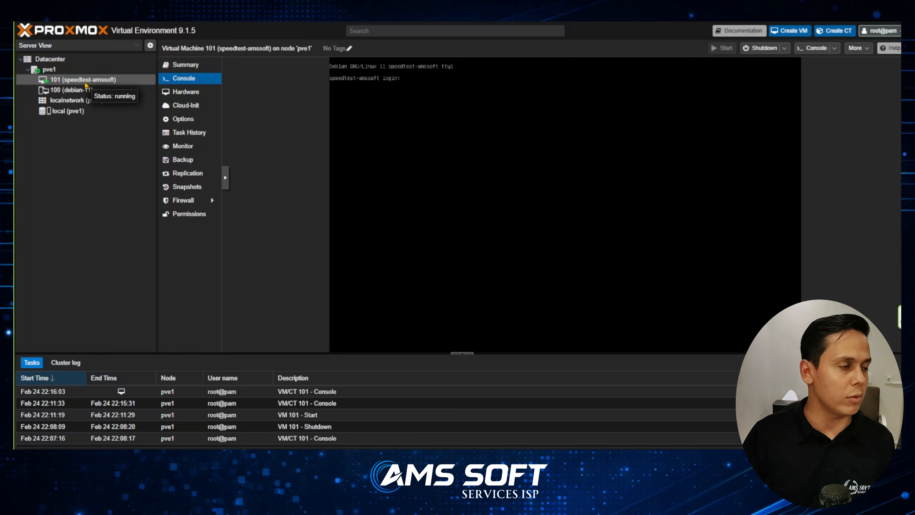
{"action": "left_click", "coordinate": [184, 119]}
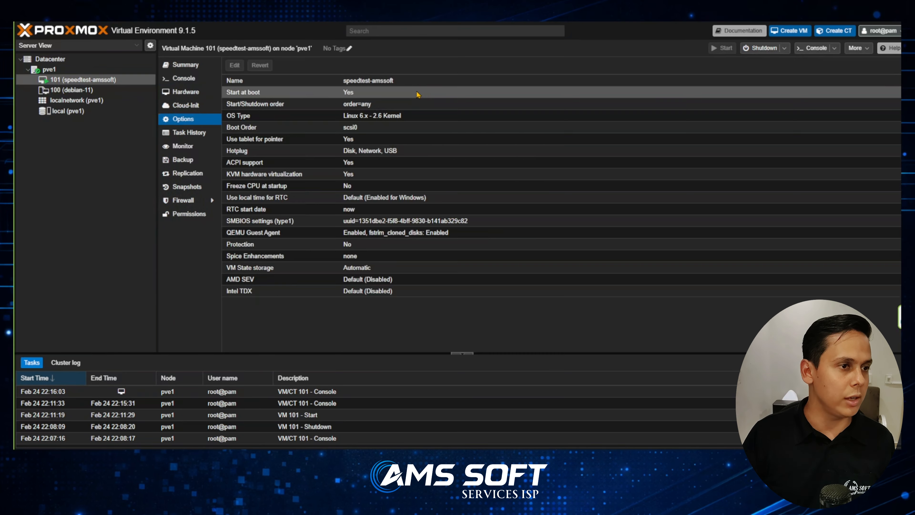
{"action": "double_click", "coordinate": [418, 81]}
{"action": "triple_click", "coordinate": [481, 235]}
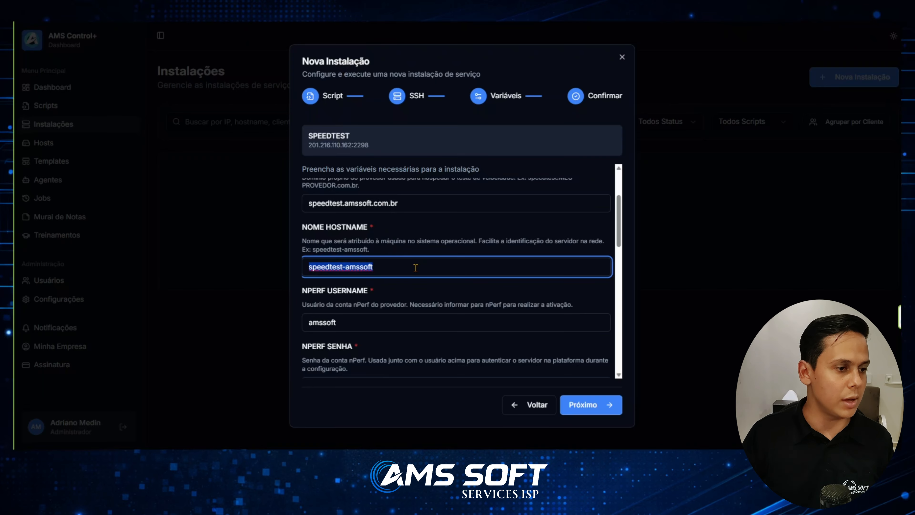
{"action": "left_click", "coordinate": [415, 267]}
{"action": "scroll", "coordinate": [419, 271], "scroll_direction": "down", "scroll_amount": 3}
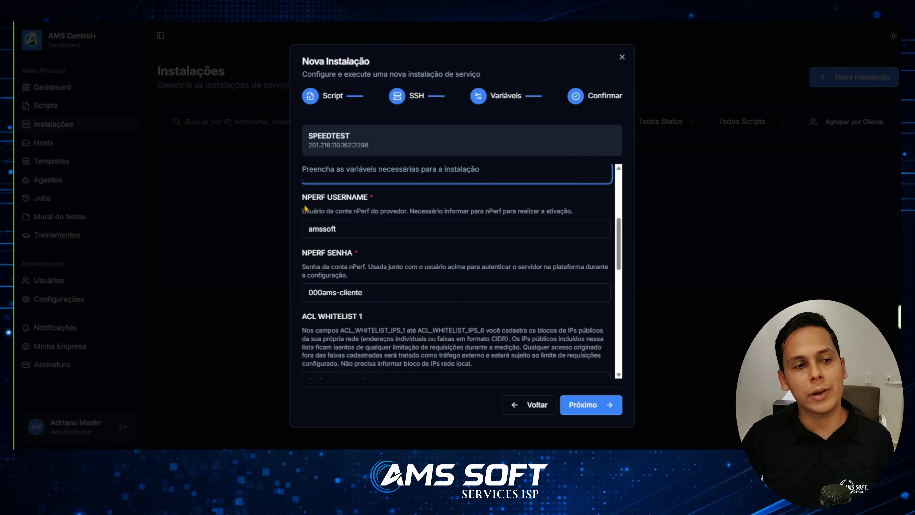
{"action": "left_click", "coordinate": [346, 228]}
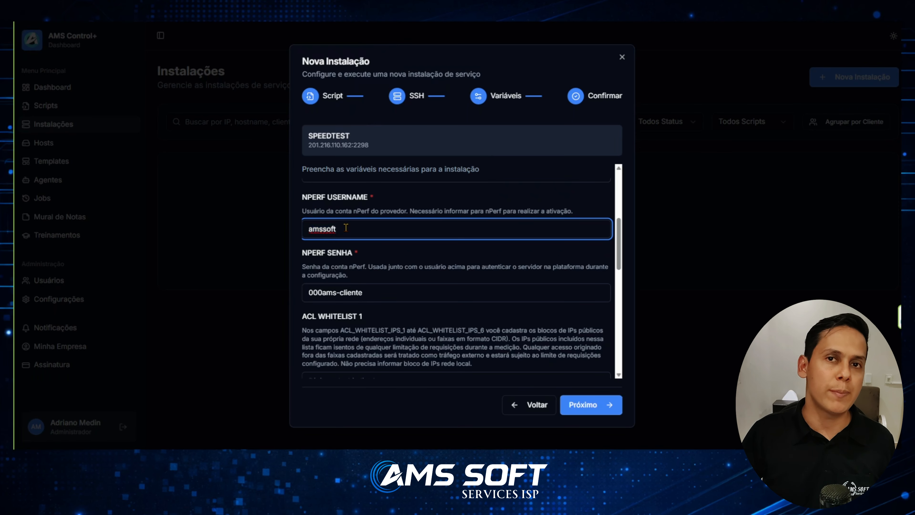
{"action": "left_click_drag", "start_coordinate": [359, 227], "coordinate": [264, 217]}
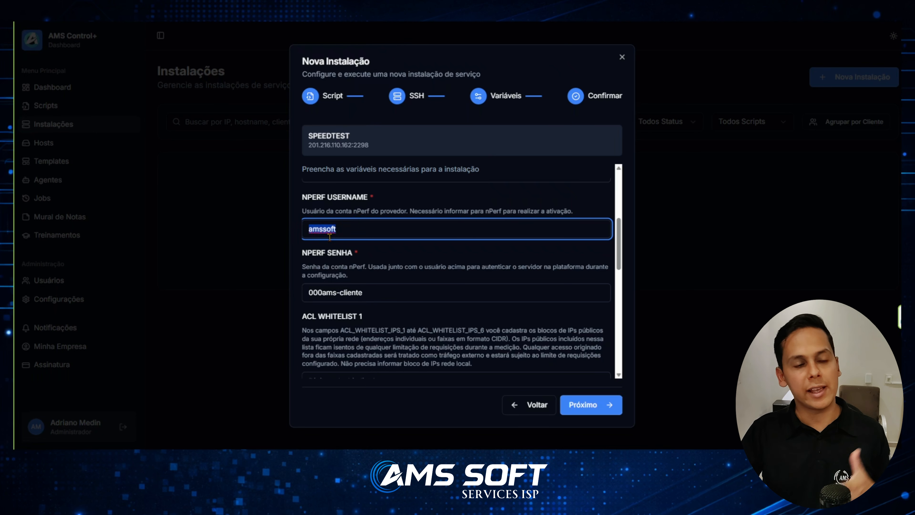
{"action": "left_click", "coordinate": [348, 229]}
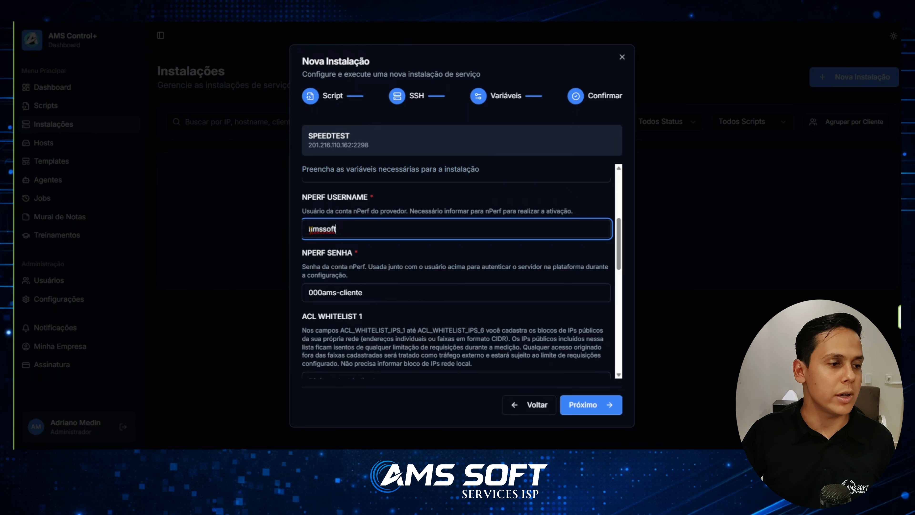
{"action": "left_click_drag", "start_coordinate": [307, 228], "coordinate": [345, 228]}
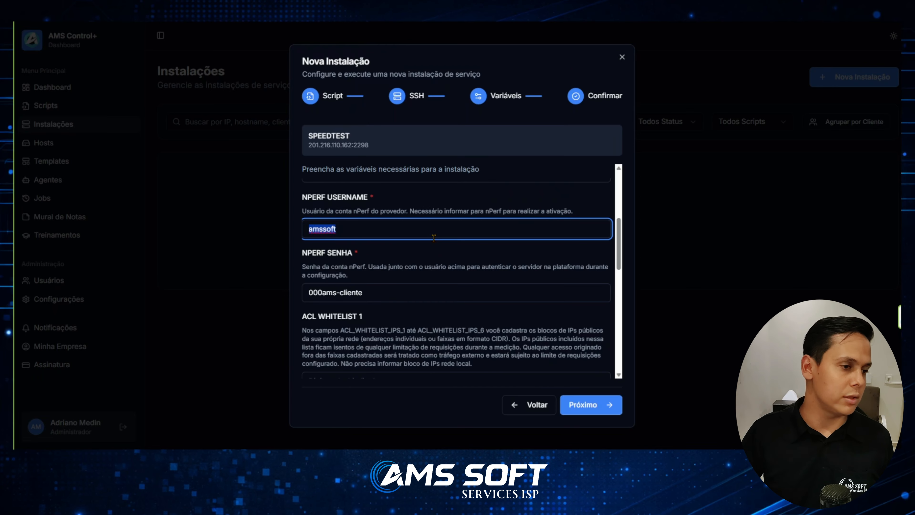
{"action": "left_click_drag", "start_coordinate": [301, 202], "coordinate": [344, 202]}
{"action": "left_click", "coordinate": [344, 203]}
{"action": "key", "text": "Tab"}
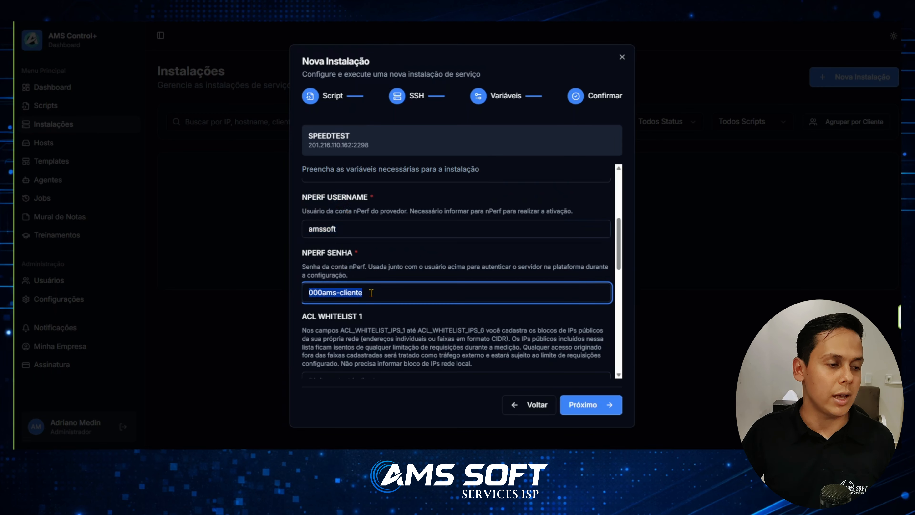
{"action": "left_click_drag", "start_coordinate": [302, 212], "coordinate": [573, 212]}
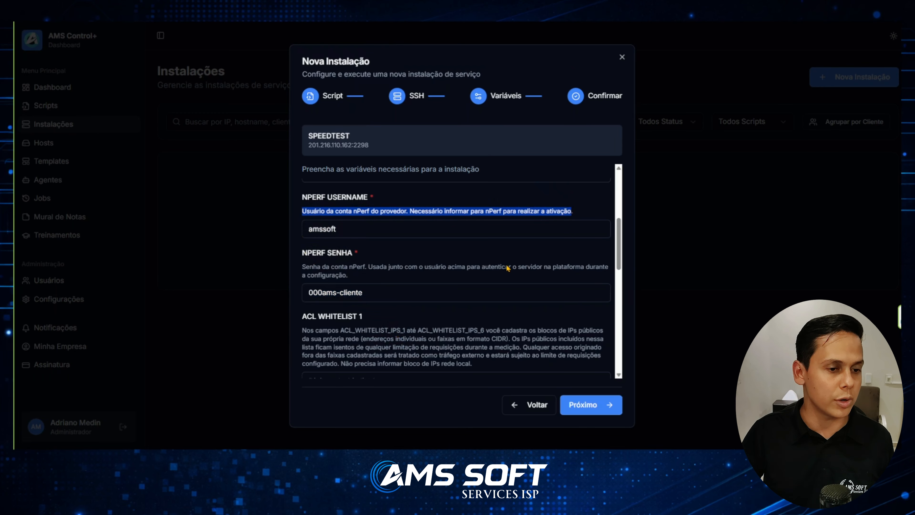
{"action": "left_click", "coordinate": [342, 284]}
{"action": "left_click_drag", "start_coordinate": [358, 280], "coordinate": [294, 271]}
{"action": "left_click", "coordinate": [369, 285]}
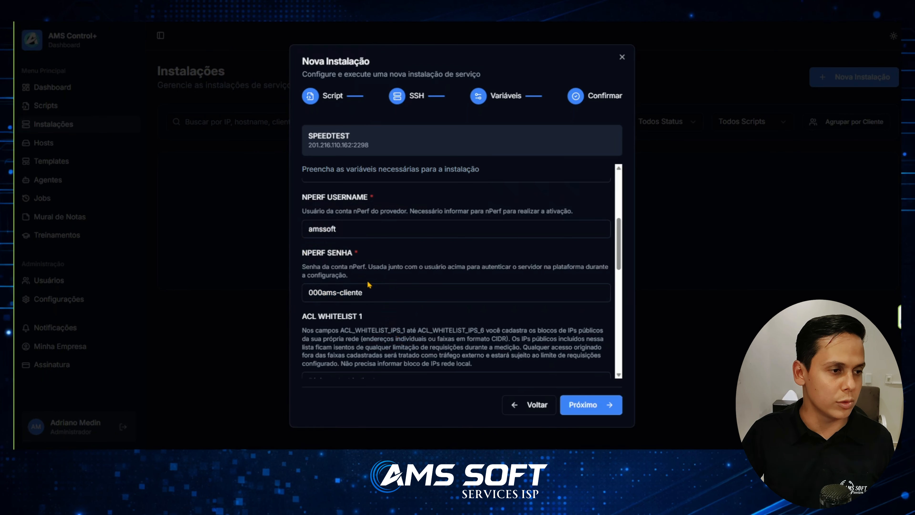
{"action": "scroll", "coordinate": [383, 294], "scroll_direction": "down", "scroll_amount": 3}
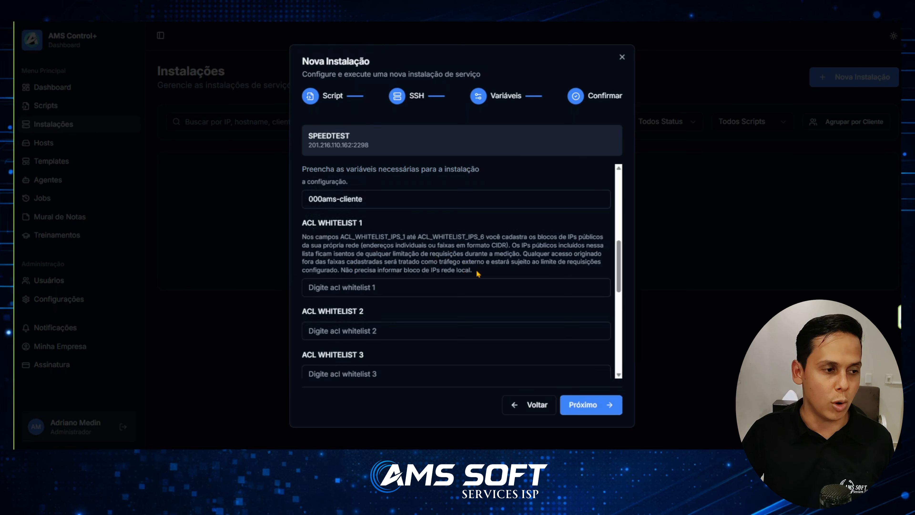
{"action": "left_click_drag", "start_coordinate": [472, 270], "coordinate": [303, 240]}
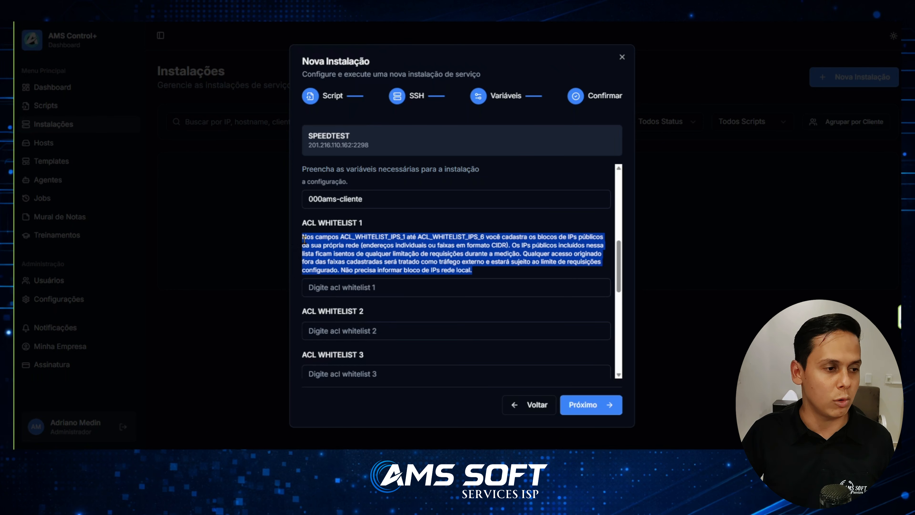
{"action": "left_click", "coordinate": [433, 245]}
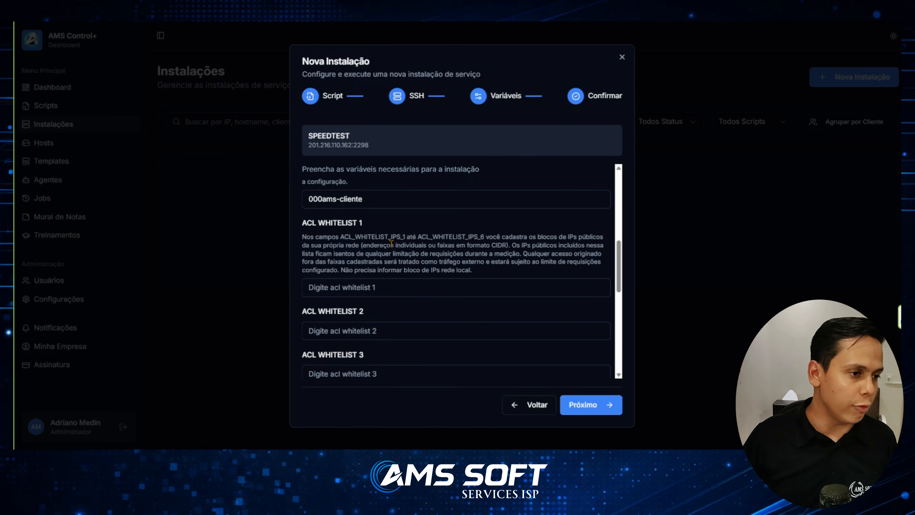
{"action": "left_click_drag", "start_coordinate": [302, 237], "coordinate": [501, 273]}
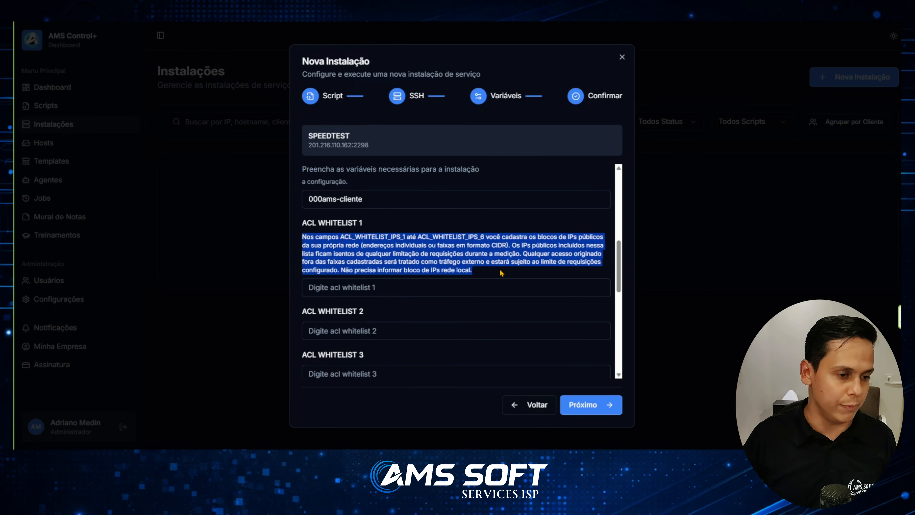
{"action": "left_click", "coordinate": [499, 274]}
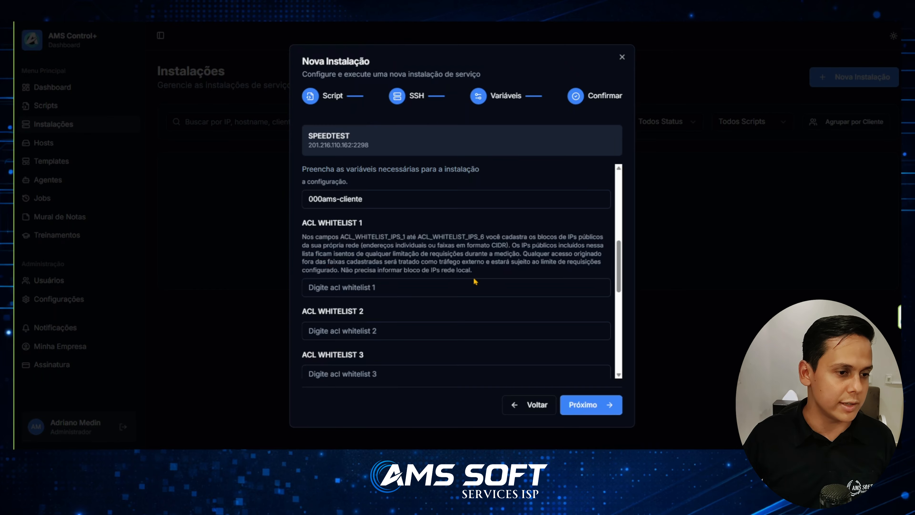
{"action": "left_click", "coordinate": [381, 289]}
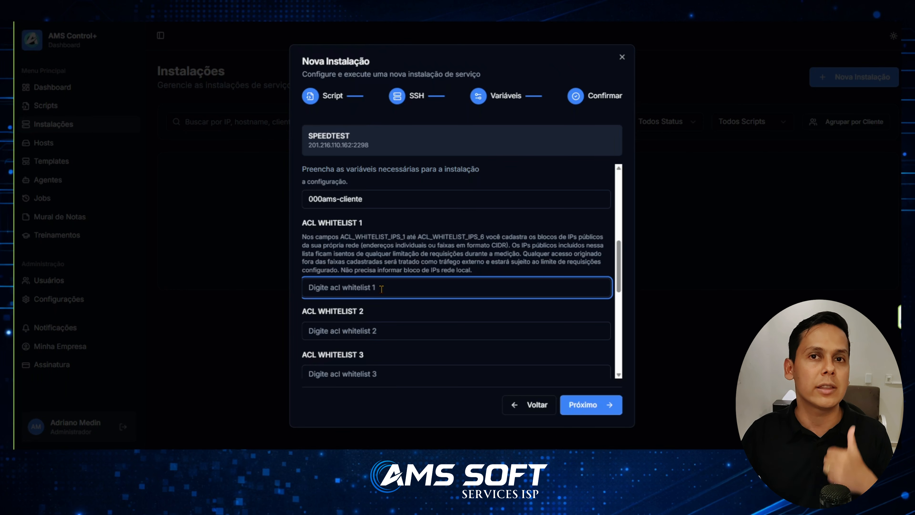
{"action": "scroll", "coordinate": [381, 289], "scroll_direction": "down", "scroll_amount": 1}
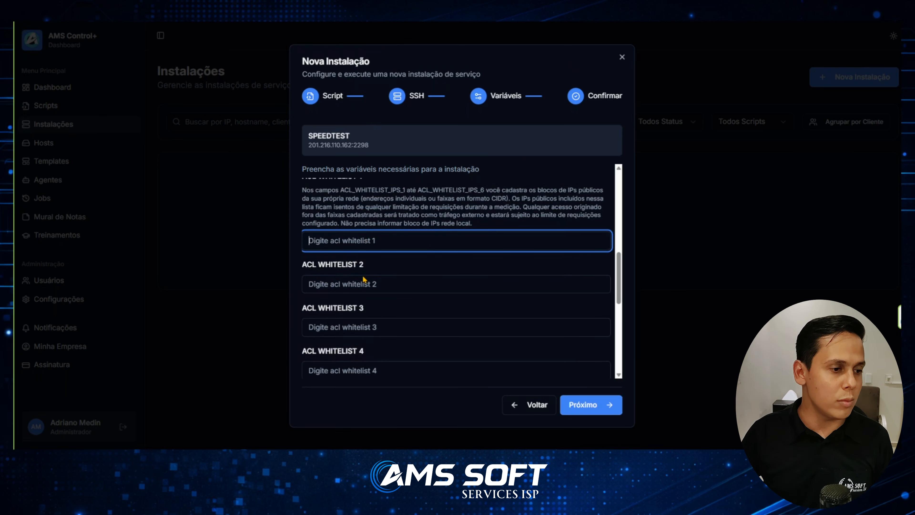
{"action": "left_click", "coordinate": [363, 284]}
{"action": "left_click", "coordinate": [366, 328]}
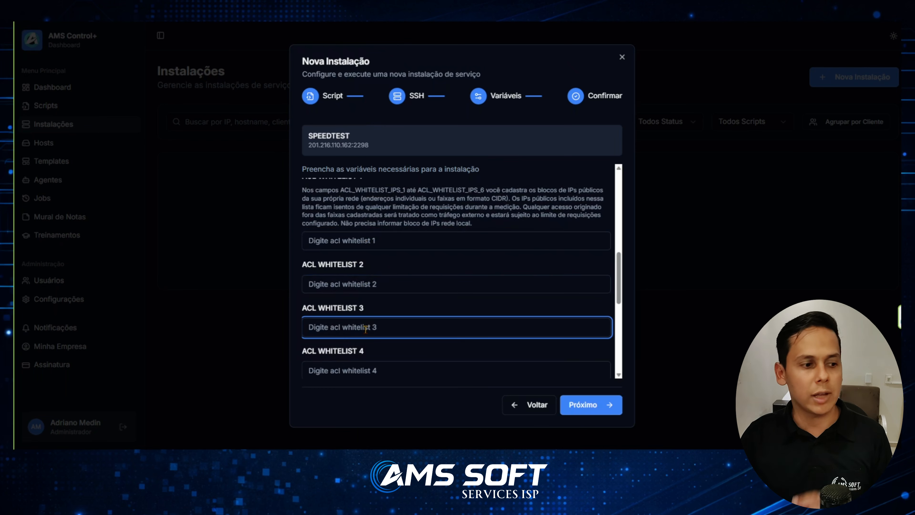
{"action": "scroll", "coordinate": [365, 328], "scroll_direction": "down", "scroll_amount": 2}
{"action": "left_click", "coordinate": [357, 278]}
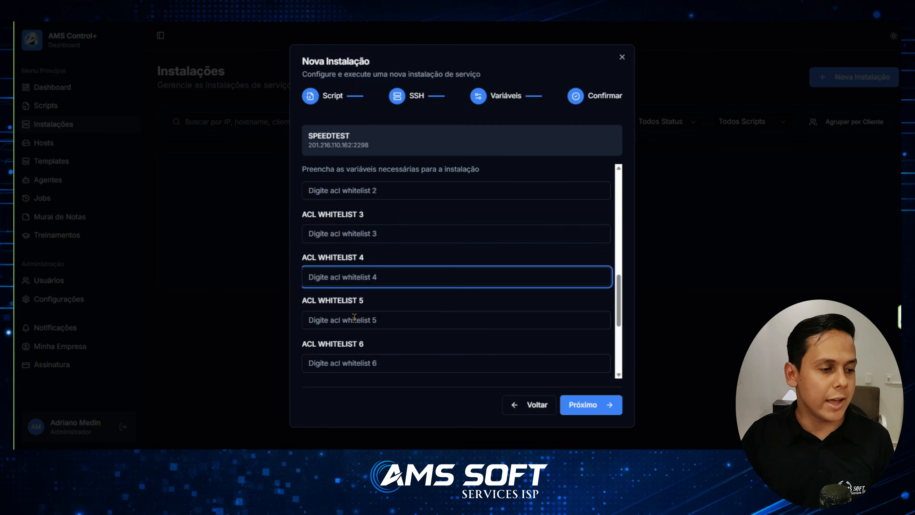
{"action": "left_click", "coordinate": [355, 317]}
{"action": "left_click", "coordinate": [346, 357]}
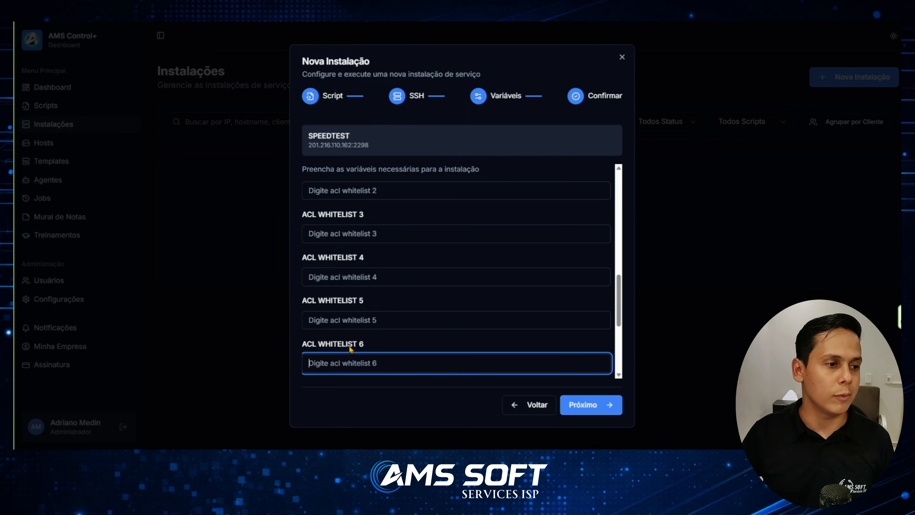
{"action": "scroll", "coordinate": [349, 347], "scroll_direction": "up", "scroll_amount": 3}
{"action": "left_click", "coordinate": [346, 242]}
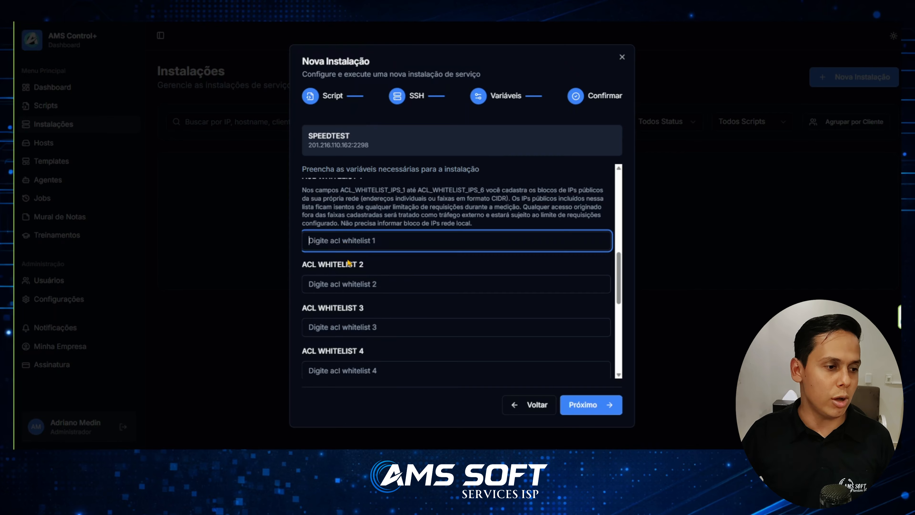
{"action": "left_click", "coordinate": [351, 287]}
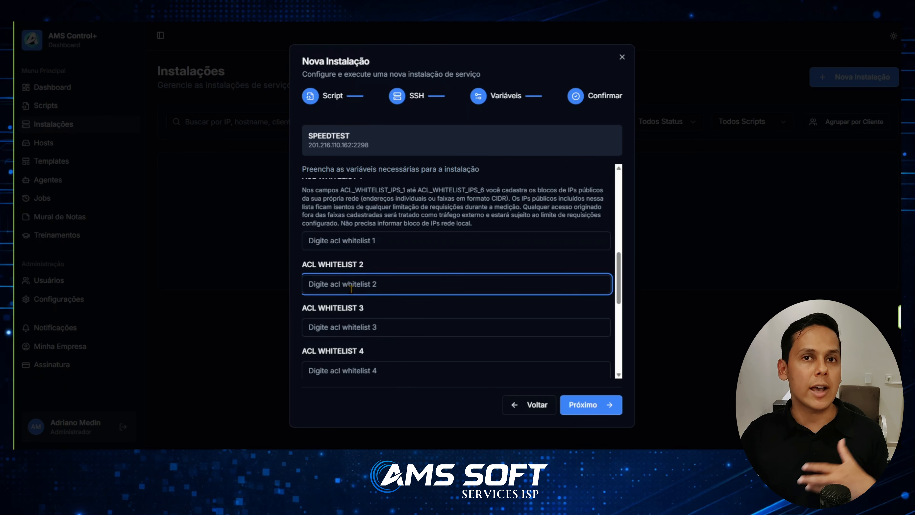
{"action": "scroll", "coordinate": [351, 287], "scroll_direction": "up", "scroll_amount": 3}
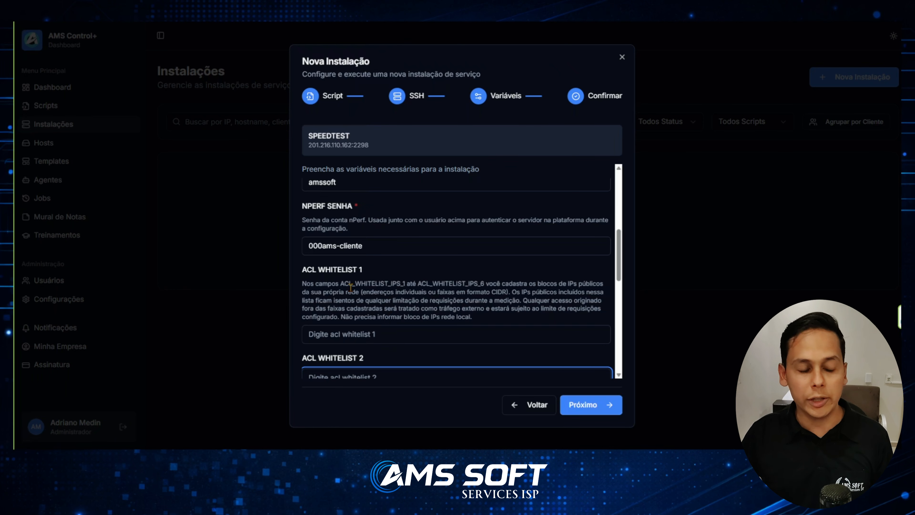
{"action": "scroll", "coordinate": [351, 288], "scroll_direction": "down", "scroll_amount": 10}
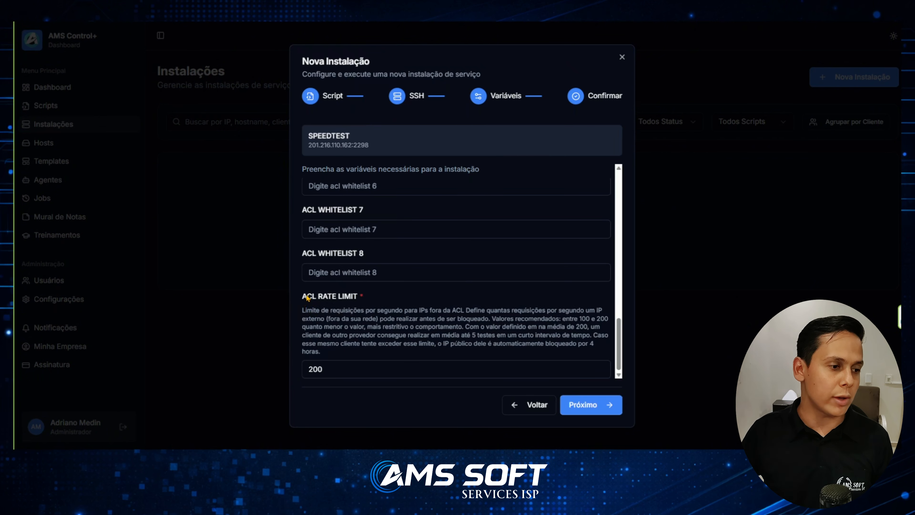
{"action": "left_click_drag", "start_coordinate": [306, 297], "coordinate": [549, 333]}
{"action": "left_click", "coordinate": [374, 328]}
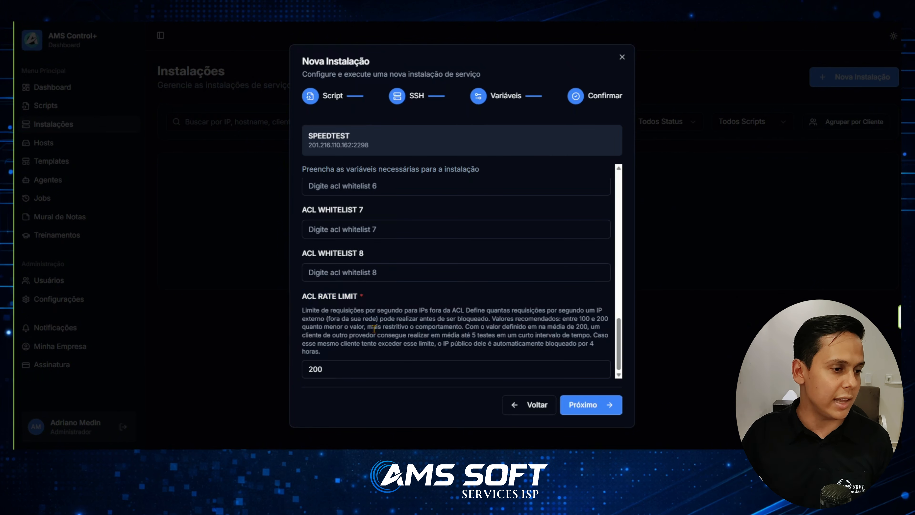
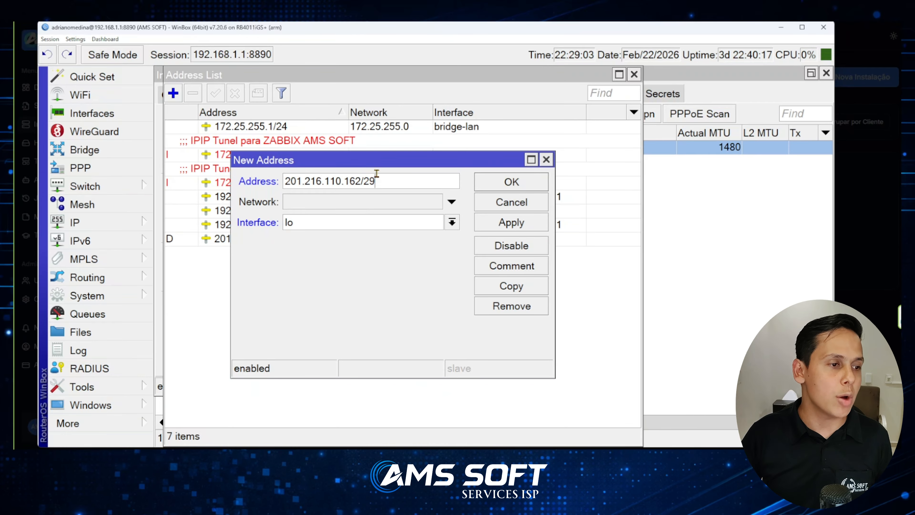
- Select the WinBox router address 201.216.110.162/29 (block .160–.167) for copying
{"action": "mouse_move", "coordinate": [377, 176]}
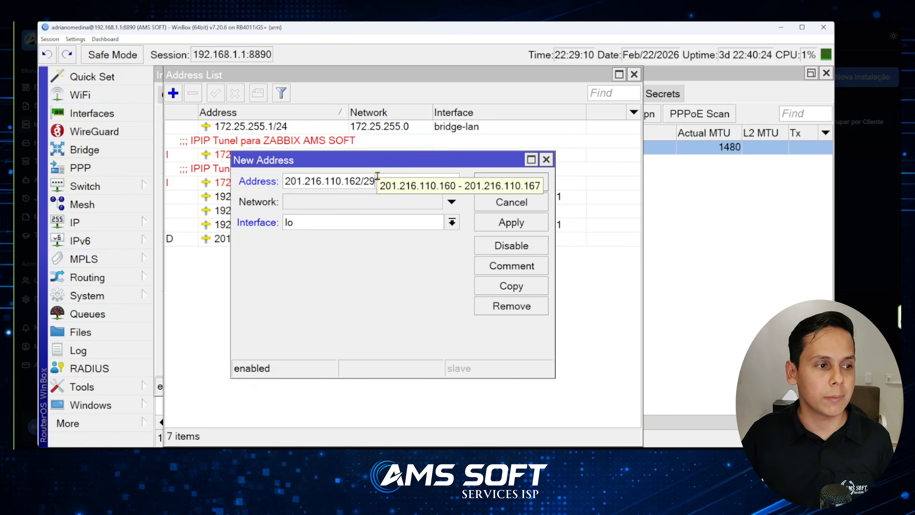
{"action": "double_click", "coordinate": [377, 180]}
{"action": "key", "text": "ctrl+c"}
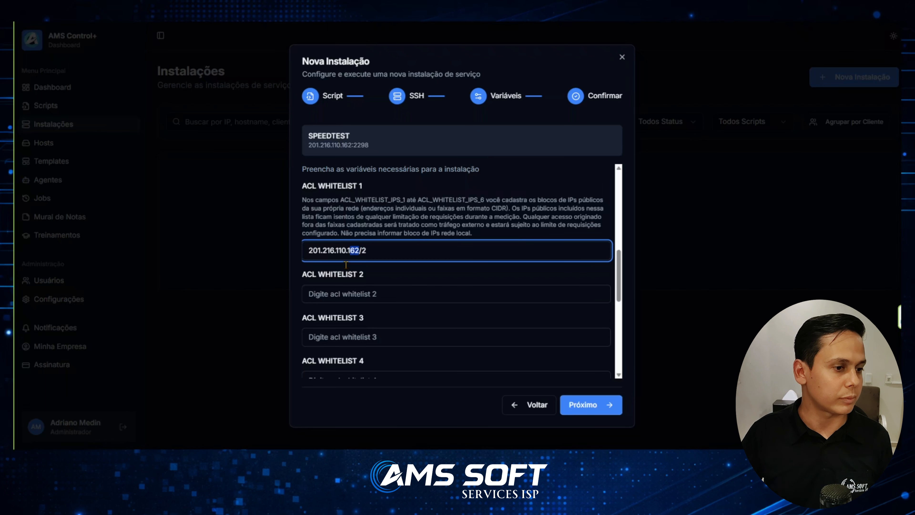
- Paste the router address into ACL WHITELIST 1 and change it to 201.216.110.160/29
{"action": "triple_click", "coordinate": [391, 250]}
{"action": "key", "text": "ctrl+v"}
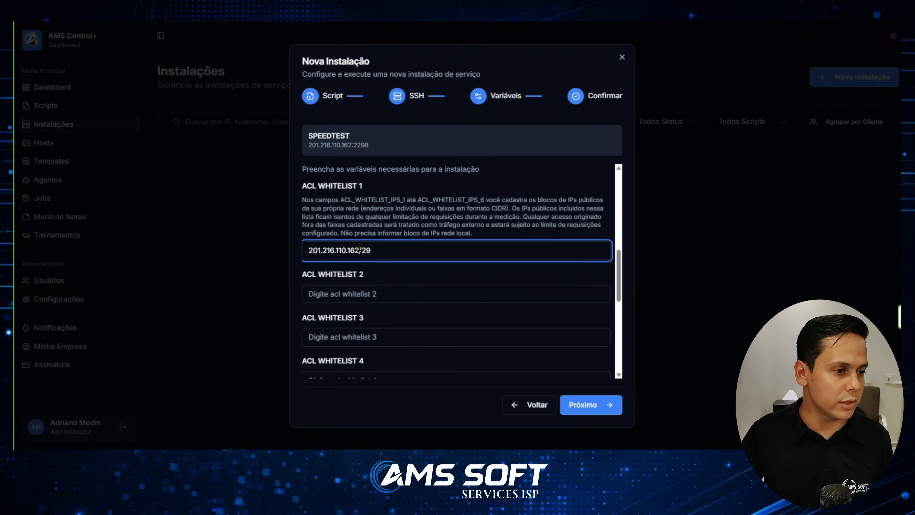
{"action": "left_click", "coordinate": [360, 249]}
{"action": "key", "text": "BackSpace"}
{"action": "type", "text": "0"}
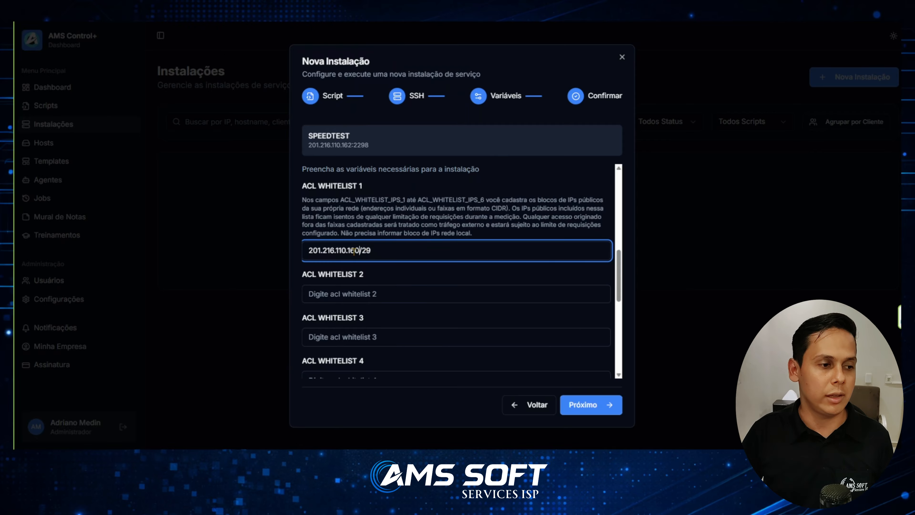
{"action": "key", "text": "shift+Left"}
{"action": "key", "text": "shift+Left"}
{"action": "key", "text": "shift+Left"}
{"action": "left_click", "coordinate": [392, 249]}
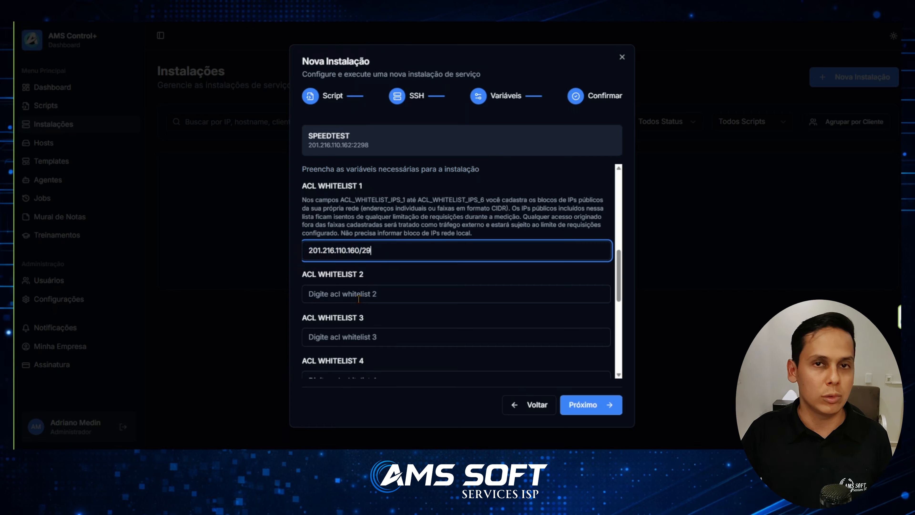
- Review ACL WHITELISTS 2–8, left empty, and the ACL RATE LIMIT of 200
{"action": "key", "text": "Tab"}
{"action": "key", "text": "Tab"}
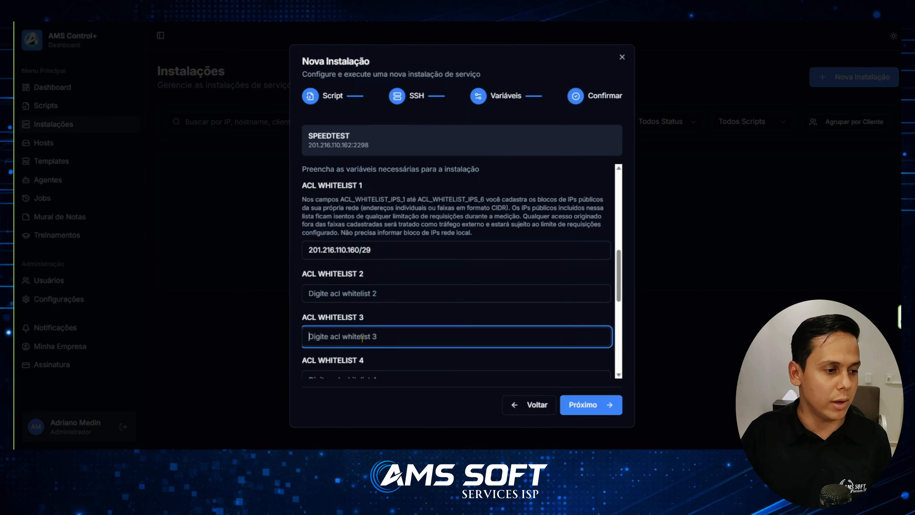
{"action": "scroll", "coordinate": [350, 288], "scroll_direction": "down", "scroll_amount": 3}
{"action": "scroll", "coordinate": [360, 295], "scroll_direction": "down", "scroll_amount": 6}
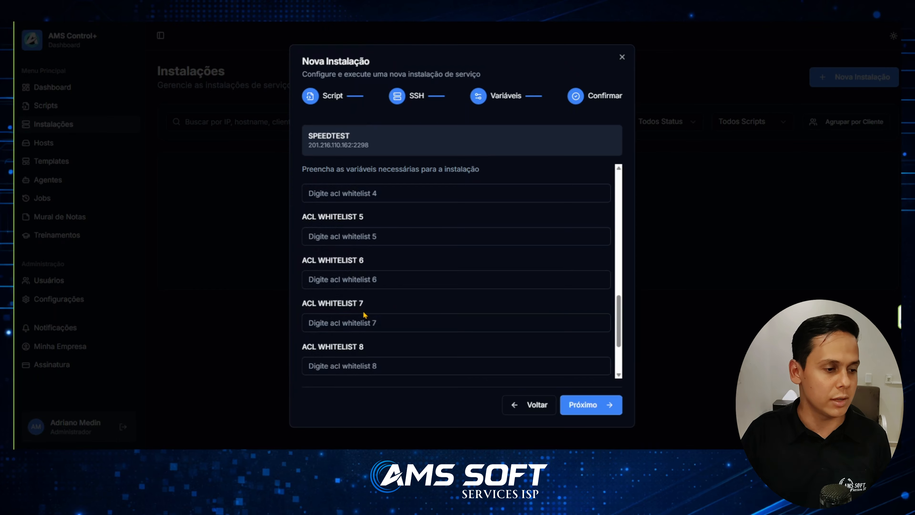
{"action": "left_click", "coordinate": [376, 282]}
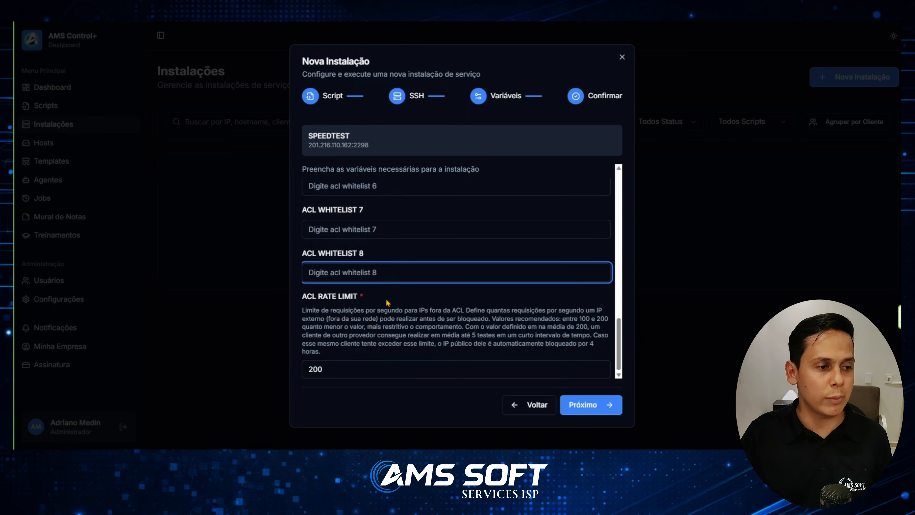
{"action": "scroll", "coordinate": [382, 295], "scroll_direction": "up", "scroll_amount": 7}
{"action": "left_click", "coordinate": [383, 250]}
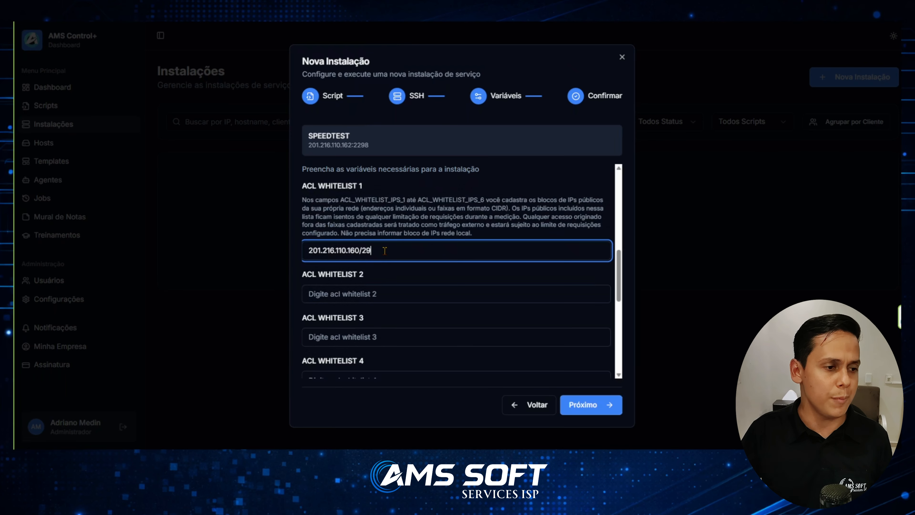
{"action": "scroll", "coordinate": [391, 270], "scroll_direction": "down", "scroll_amount": 5}
{"action": "scroll", "coordinate": [391, 270], "scroll_direction": "up", "scroll_amount": 4}
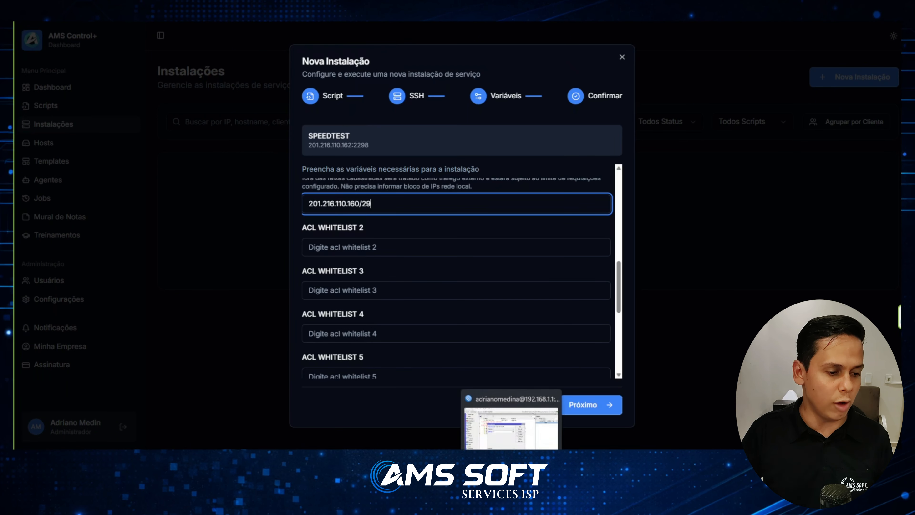
- Bring WinBox forward and move from the IPv4 address list to IPv6 Addresses
{"action": "left_click", "coordinate": [512, 455]}
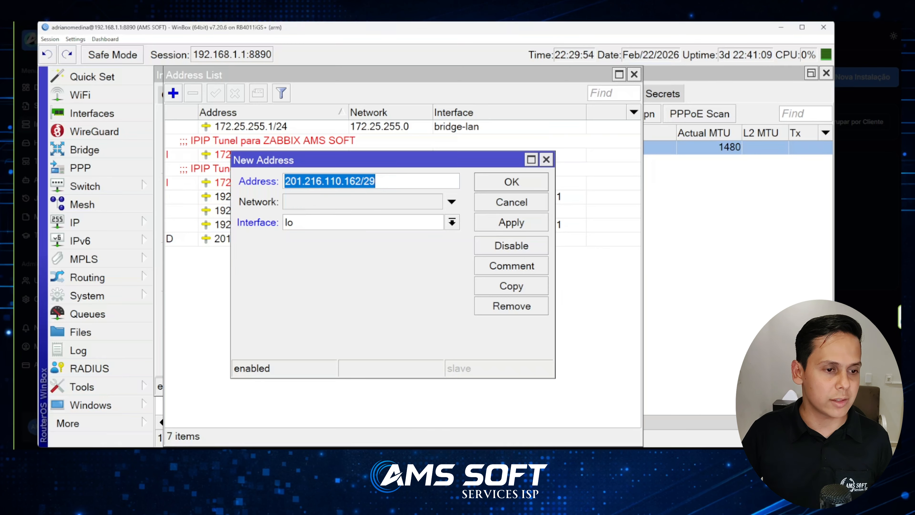
{"action": "left_click", "coordinate": [95, 222]}
{"action": "left_click", "coordinate": [202, 0]}
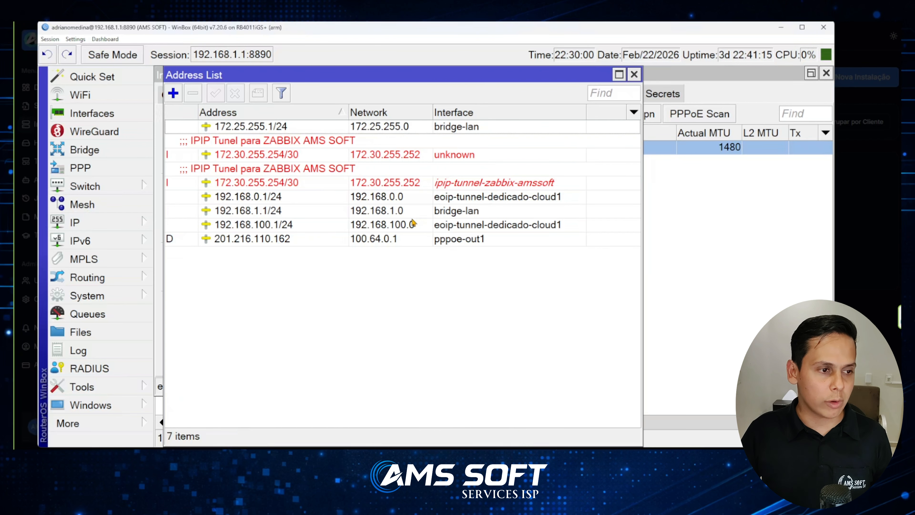
{"action": "left_click", "coordinate": [122, 242]}
{"action": "left_click", "coordinate": [188, 247]}
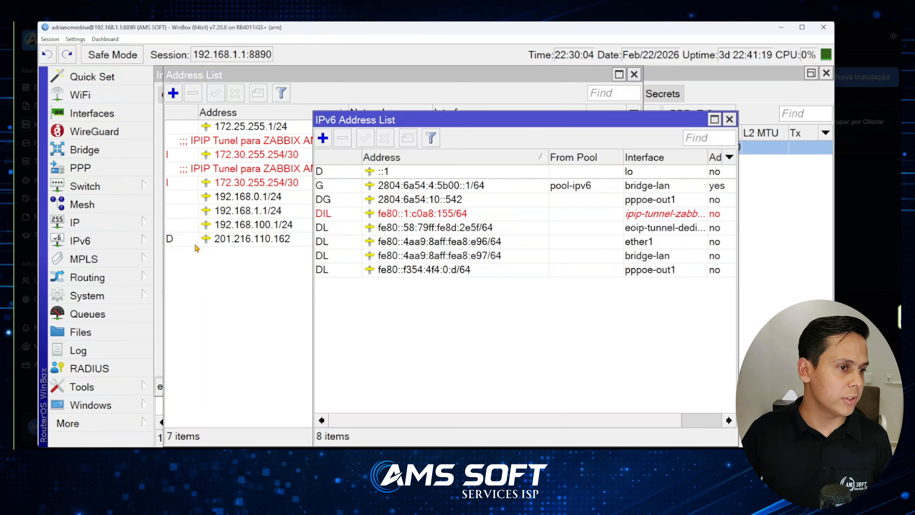
{"action": "left_click", "coordinate": [121, 238]}
{"action": "left_click", "coordinate": [184, 247]}
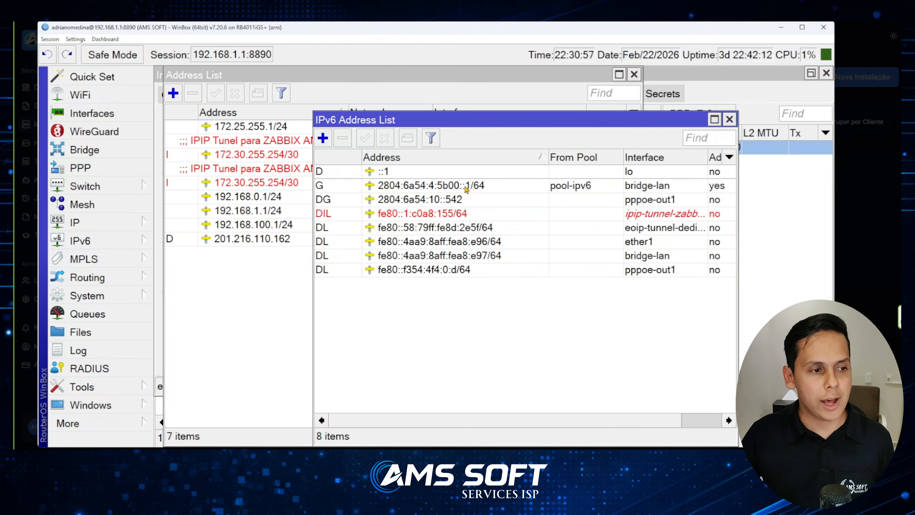
- Open the 2804:6a54:4:5b00::1/64 bridge-lan entry, copy the address, and open a new Brave tab
{"action": "double_click", "coordinate": [466, 187]}
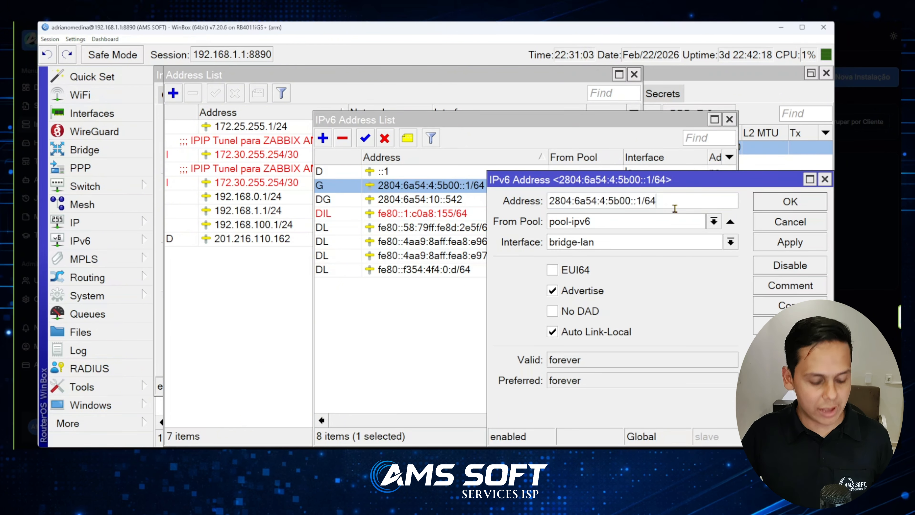
{"action": "double_click", "coordinate": [675, 207]}
{"action": "key", "text": "ctrl+c"}
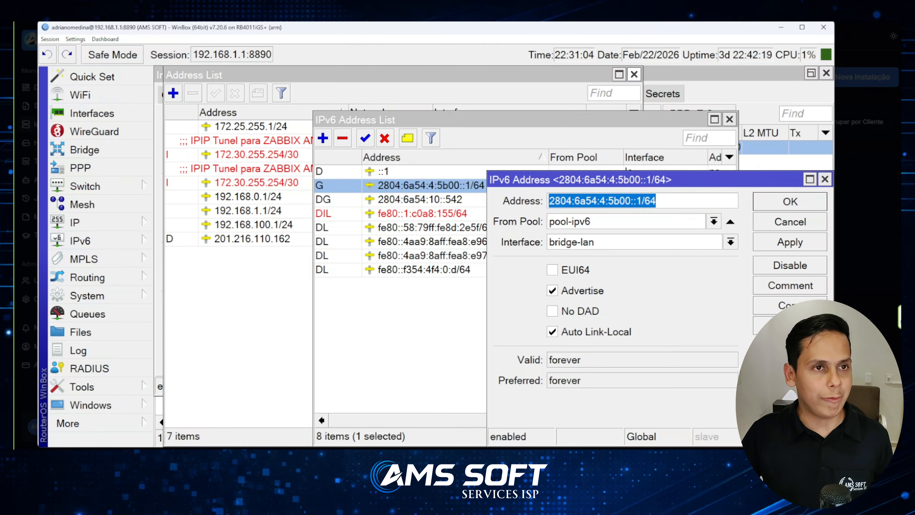
{"action": "key", "text": "alt+Tab"}
{"action": "key", "text": "ctrl+t"}
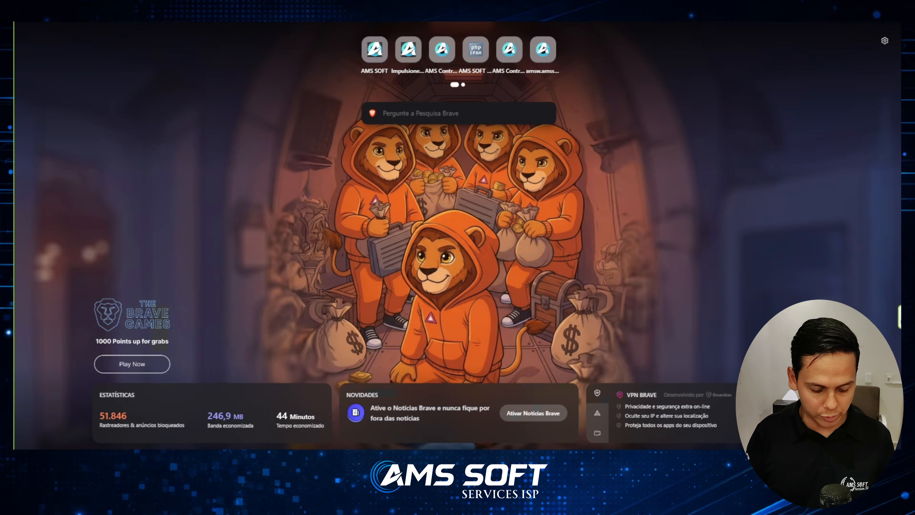
- Look up 2804:6a54:4:5b00::1 in the Hurricane Electric BGP Toolkit
{"action": "type", "text": "b"}
{"action": "key", "text": "BackSpace"}
{"action": "key", "text": "BackSpace"}
{"action": "type", "text": "bg"}
{"action": "key", "text": "Return"}
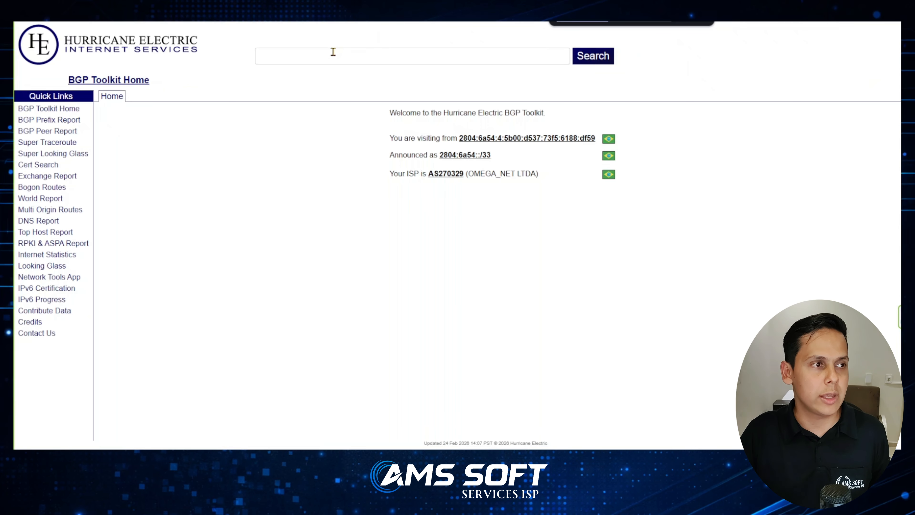
{"action": "left_click", "coordinate": [333, 51]}
{"action": "key", "text": "ctrl+v"}
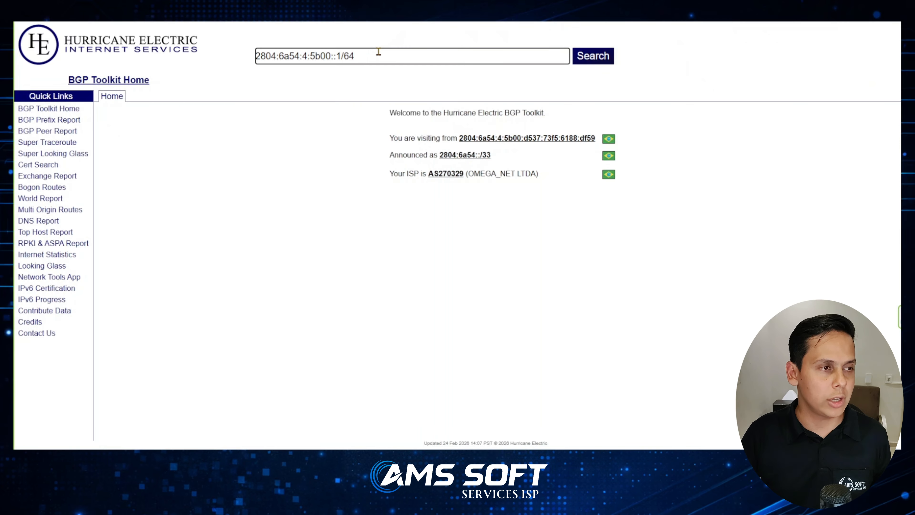
{"action": "key", "text": "BackSpace"}
{"action": "key", "text": "BackSpace"}
{"action": "key", "text": "BackSpace"}
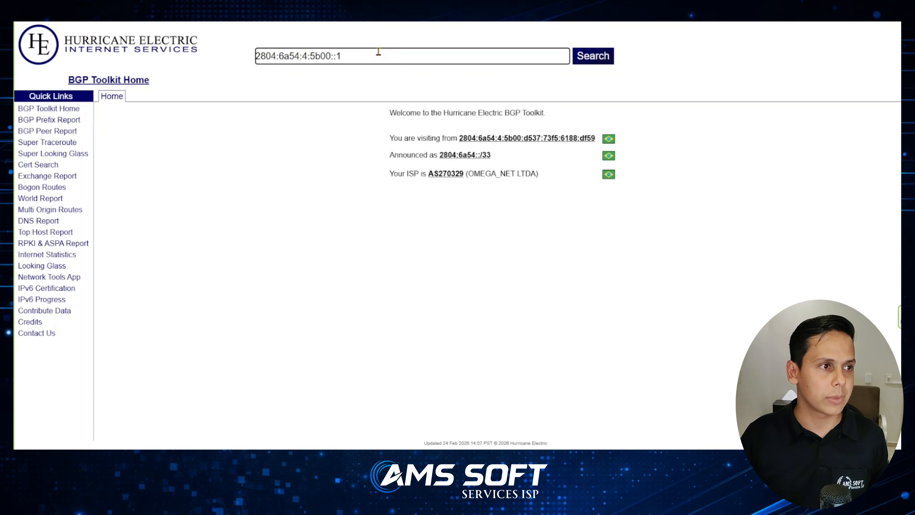
{"action": "key", "text": "Return"}
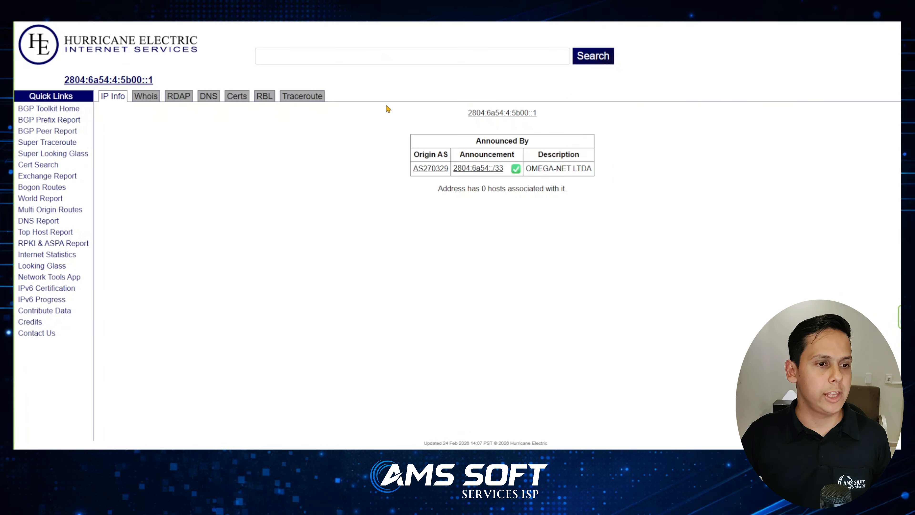
- Highlight origin AS270329 (OMEGA-NET LTDA) and the announced prefix 2804:6a54::/33
{"action": "left_click_drag", "start_coordinate": [410, 175], "coordinate": [435, 171]}
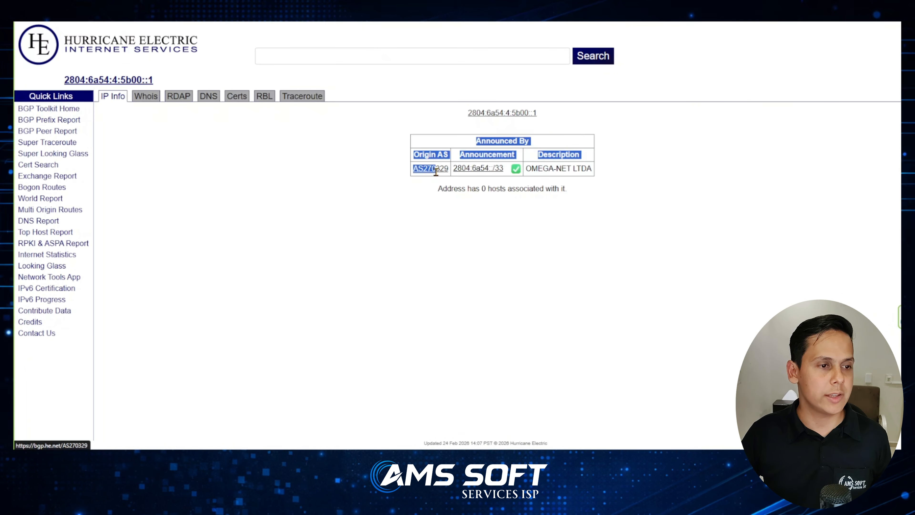
{"action": "left_click", "coordinate": [426, 208]}
{"action": "left_click_drag", "start_coordinate": [505, 172], "coordinate": [456, 175]}
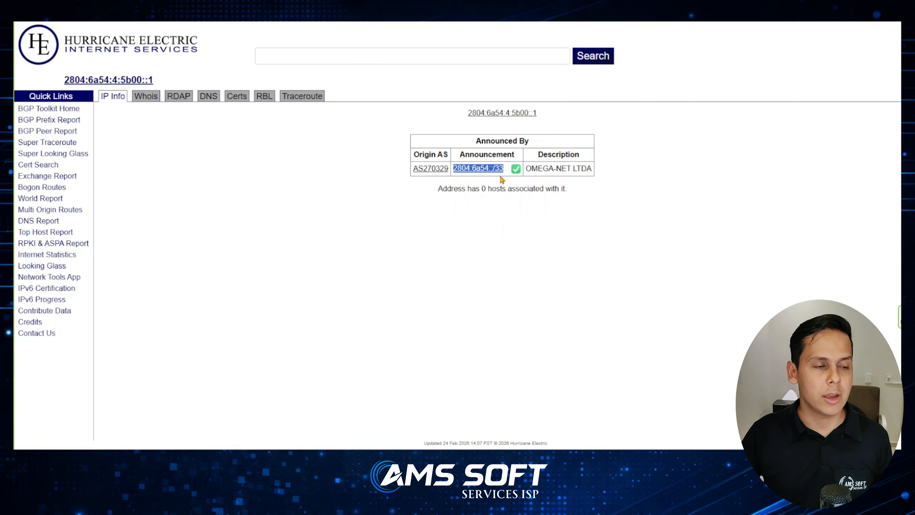
{"action": "left_click", "coordinate": [481, 225]}
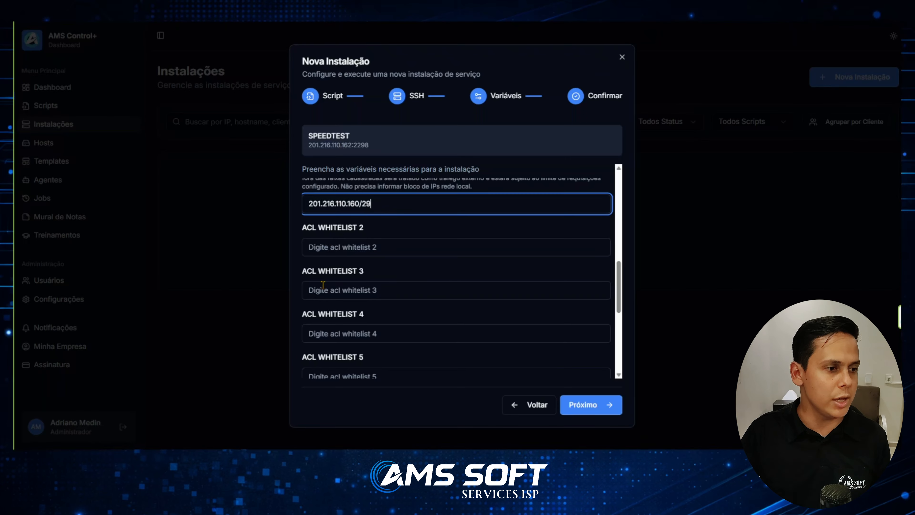
- Paste the IPv6 prefix 2804:6a54::/33 into ACL WHITELIST 2
{"action": "left_click", "coordinate": [337, 246]}
{"action": "type", "text": "2804:6a54::/32"}
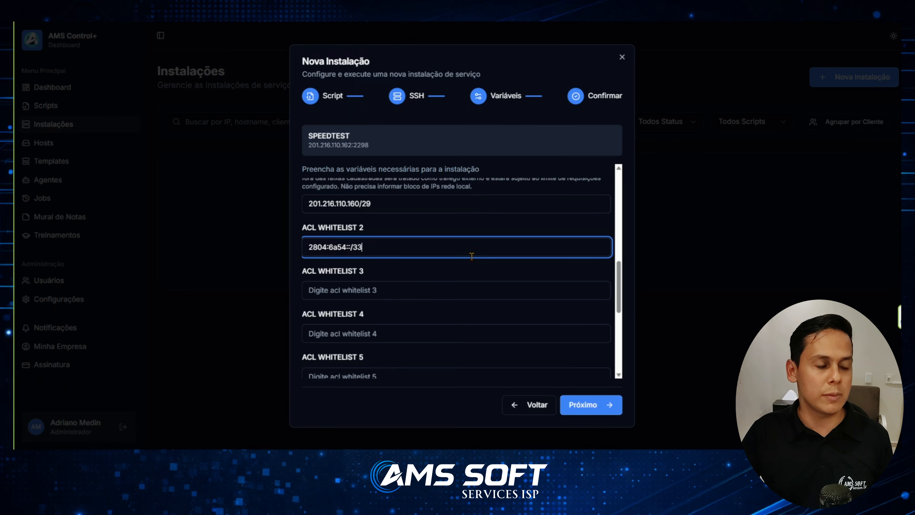
{"action": "mouse_move", "coordinate": [391, 247]}
{"action": "left_mouse_down"}
{"action": "mouse_move", "coordinate": [308, 248]}
{"action": "mouse_move", "coordinate": [393, 248]}
{"action": "left_mouse_up"}
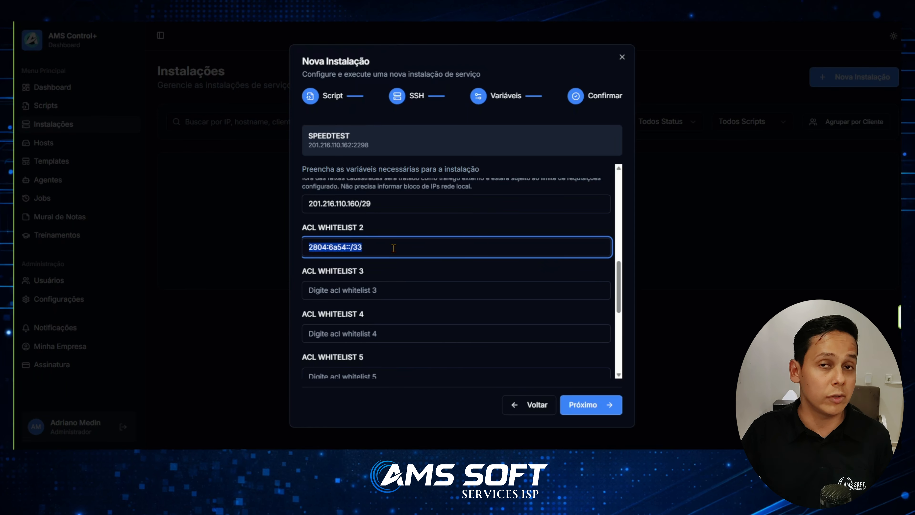
{"action": "left_click", "coordinate": [412, 246]}
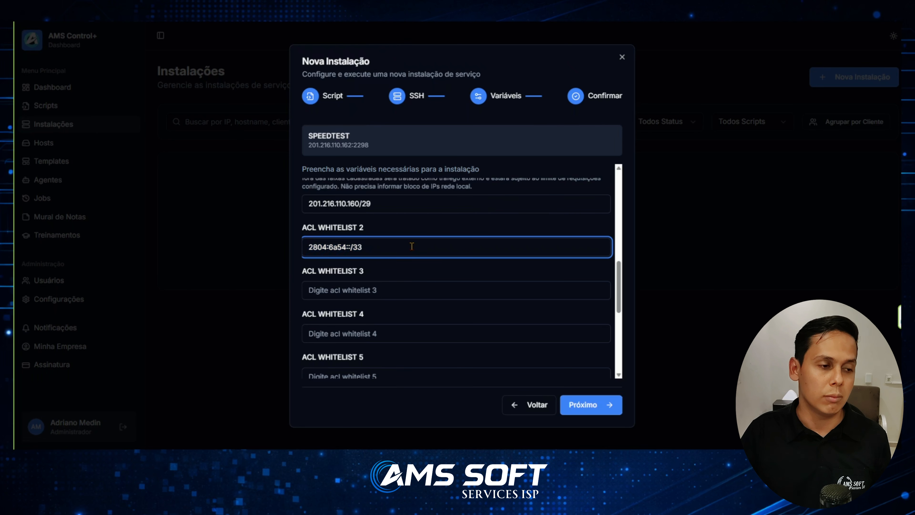
{"action": "left_click_drag", "start_coordinate": [412, 247], "coordinate": [260, 249]}
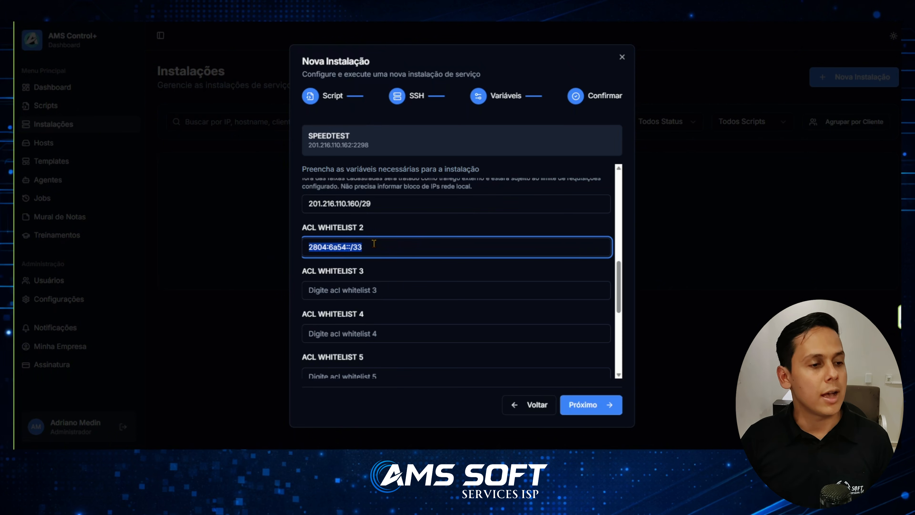
- Clear both ACL WHITELIST 1 and ACL WHITELIST 2, leaving no whitelisted ranges
{"action": "left_click", "coordinate": [382, 209]}
{"action": "key", "text": "BackSpace"}
{"action": "key", "text": "BackSpace"}
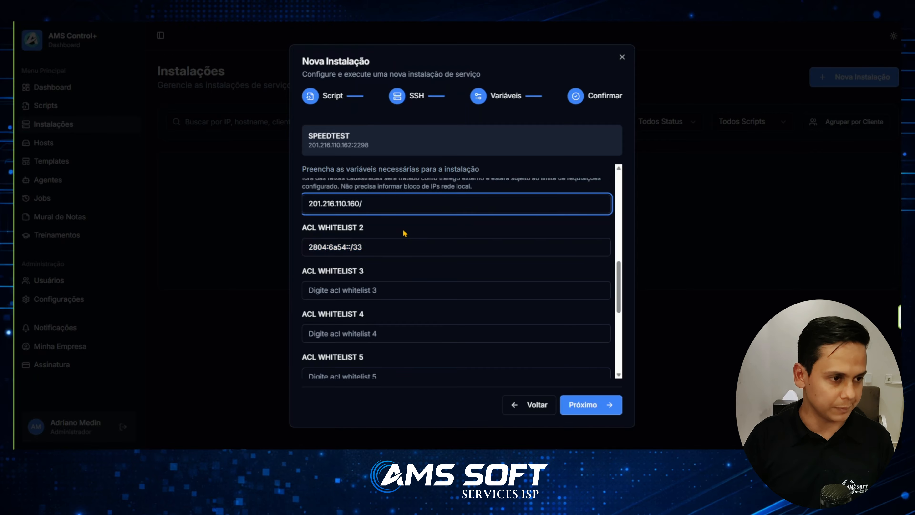
{"action": "key", "text": "BackSpace"}
{"action": "key", "text": "BackSpace"}
{"action": "type", "text": "2"}
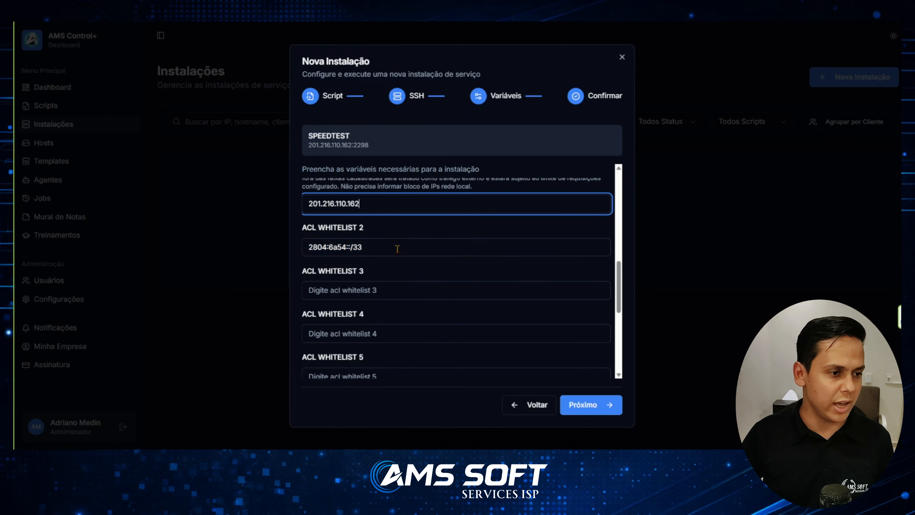
{"action": "left_click_drag", "start_coordinate": [395, 247], "coordinate": [260, 244]}
{"action": "key", "text": "BackSpace"}
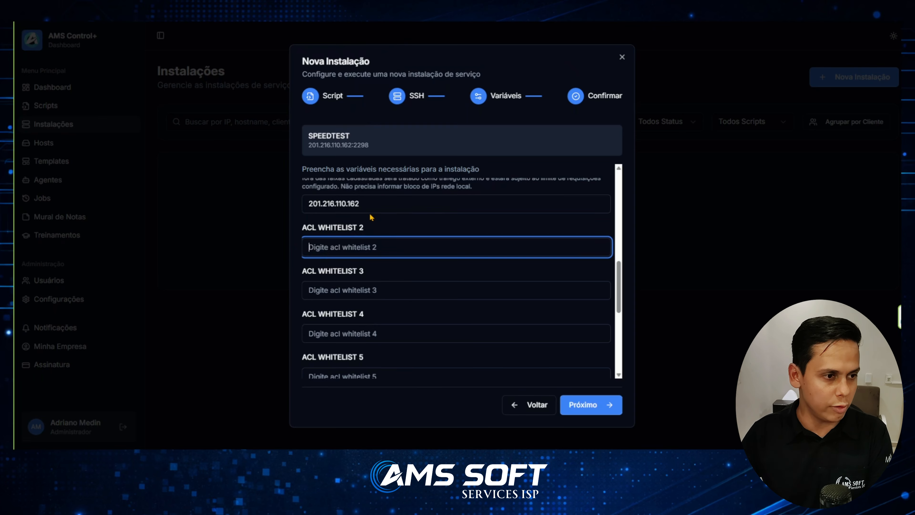
{"action": "key", "text": "shift+Tab"}
{"action": "key", "text": "BackSpace"}
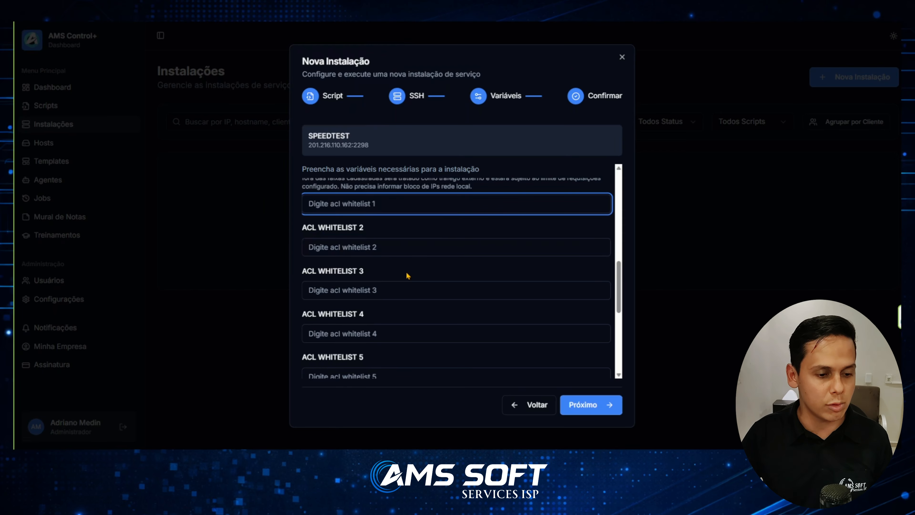
{"action": "scroll", "coordinate": [409, 276], "scroll_direction": "down", "scroll_amount": 3}
- Advance to the Confirmar step and review the SPEEDTEST summary for 201.216.110.162:2298
{"action": "left_click", "coordinate": [591, 405]}
{"action": "scroll", "coordinate": [416, 255], "scroll_direction": "down", "scroll_amount": 2}
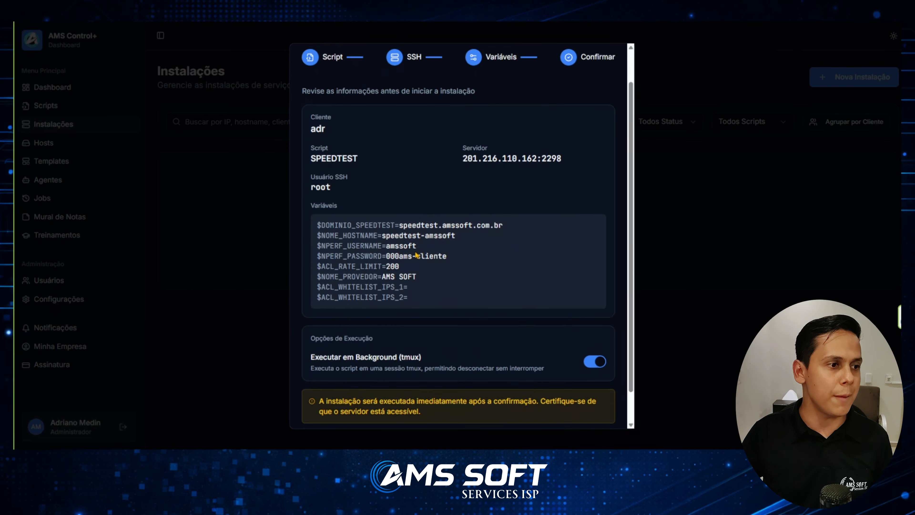
{"action": "scroll", "coordinate": [416, 255], "scroll_direction": "up", "scroll_amount": 2}
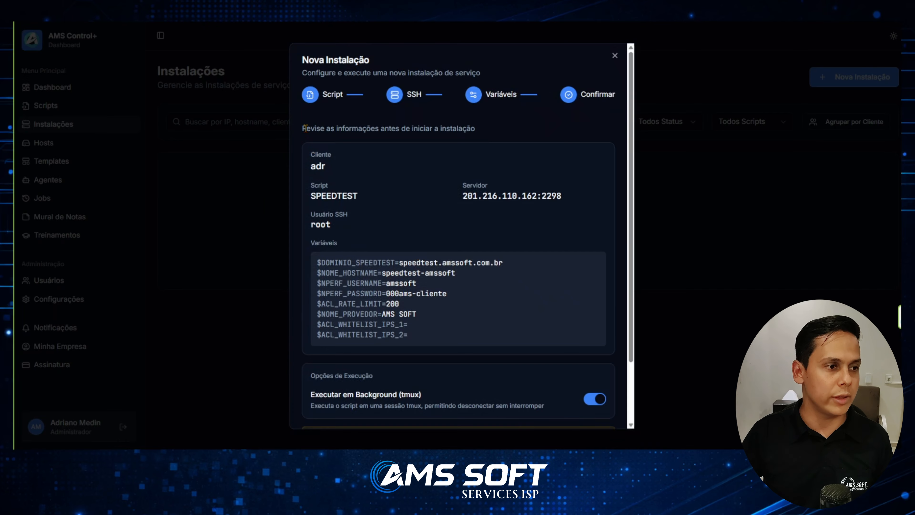
{"action": "left_click_drag", "start_coordinate": [303, 129], "coordinate": [479, 143]}
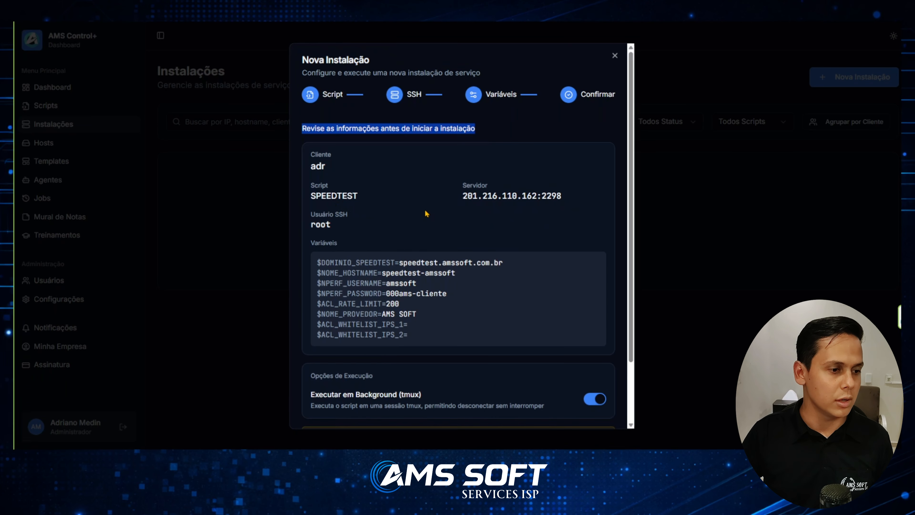
{"action": "scroll", "coordinate": [427, 214], "scroll_direction": "down", "scroll_amount": 2}
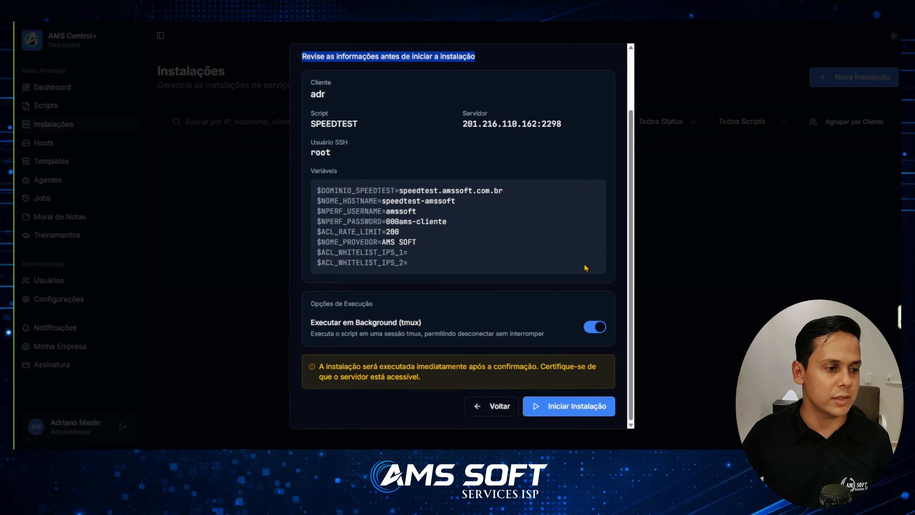
- Toggle Executar em Background off and on, then launch the installation in background mode
{"action": "left_click_drag", "start_coordinate": [306, 323], "coordinate": [398, 325]}
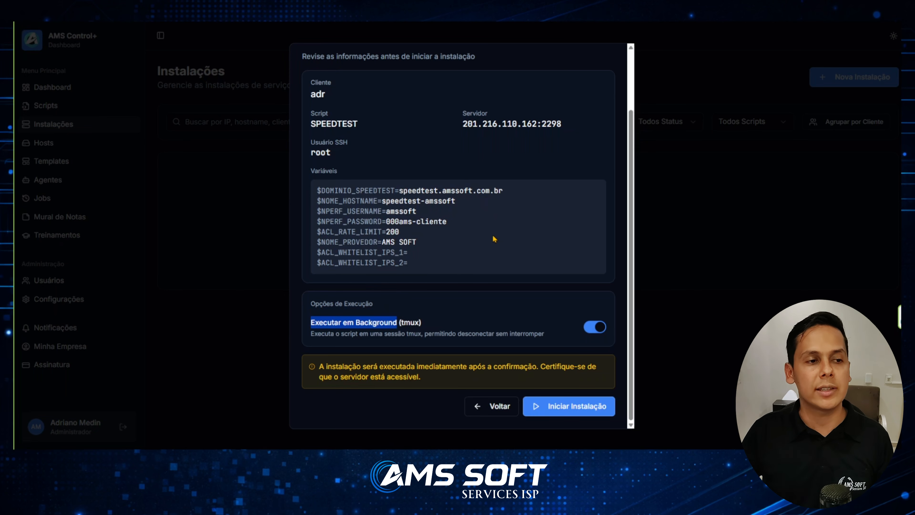
{"action": "left_click", "coordinate": [356, 323]}
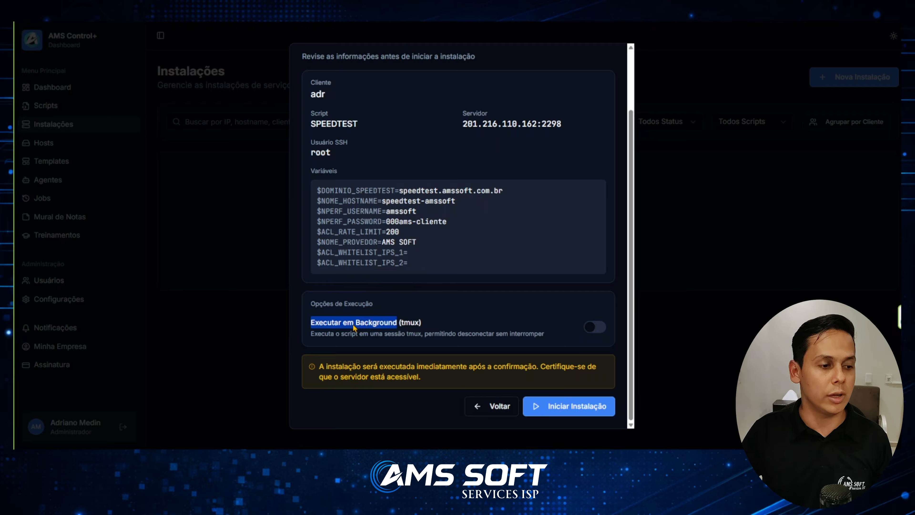
{"action": "left_click", "coordinate": [596, 328]}
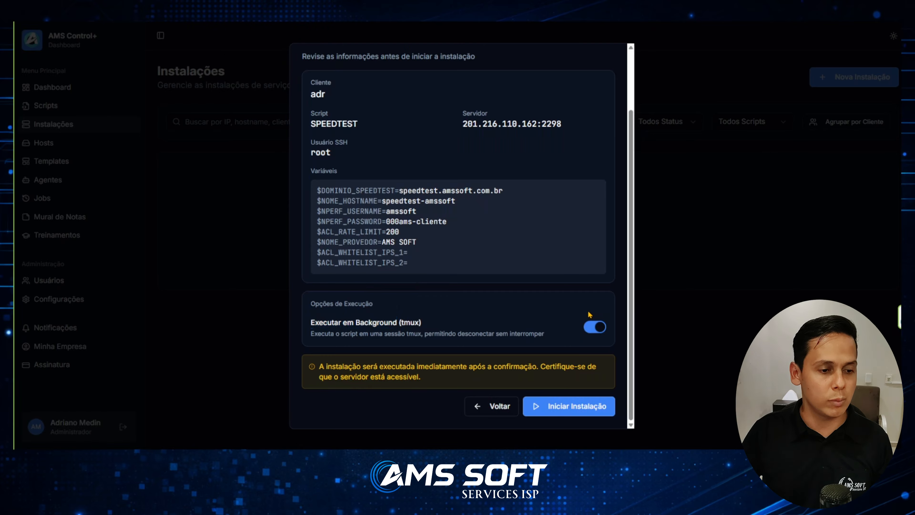
{"action": "left_click", "coordinate": [571, 409]}
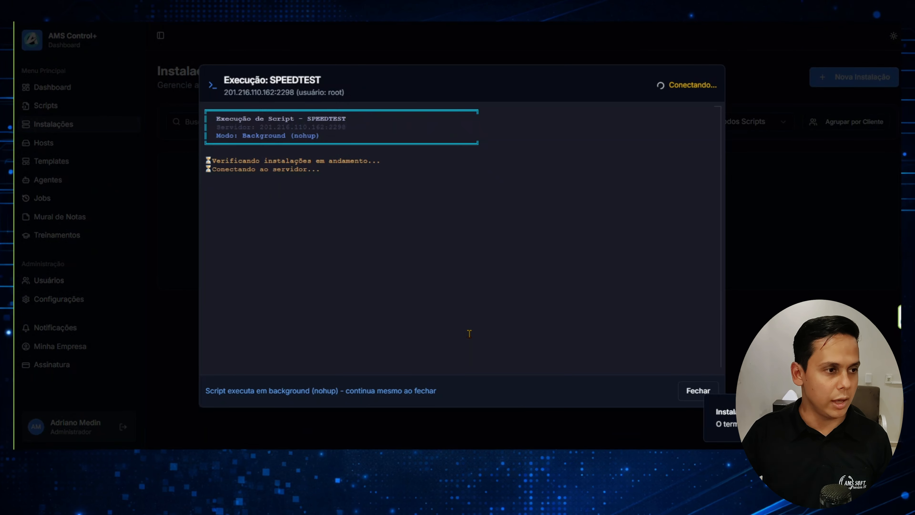